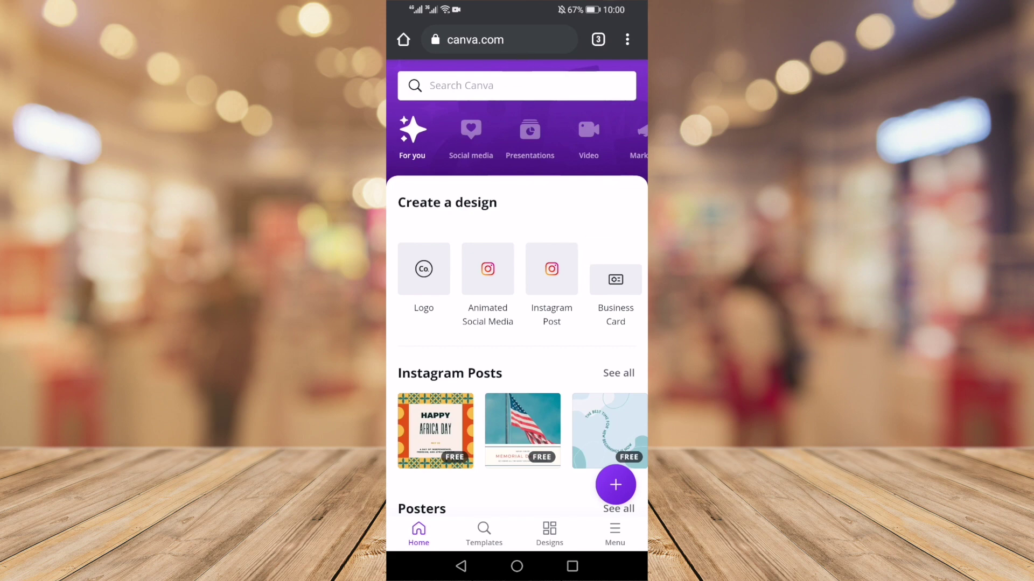
scroll(597, 246, down, 5)
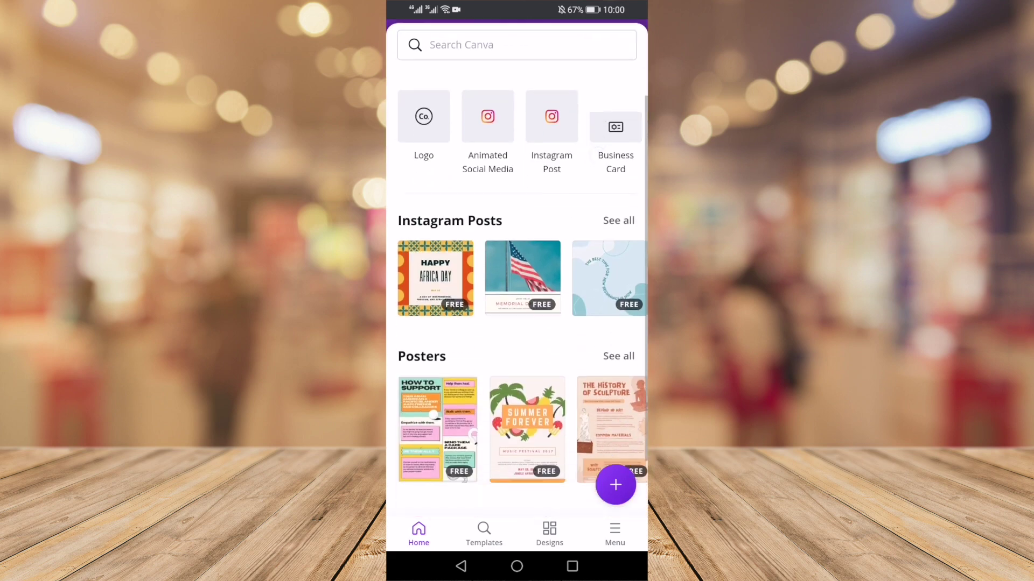
scroll(593, 268, up, 5)
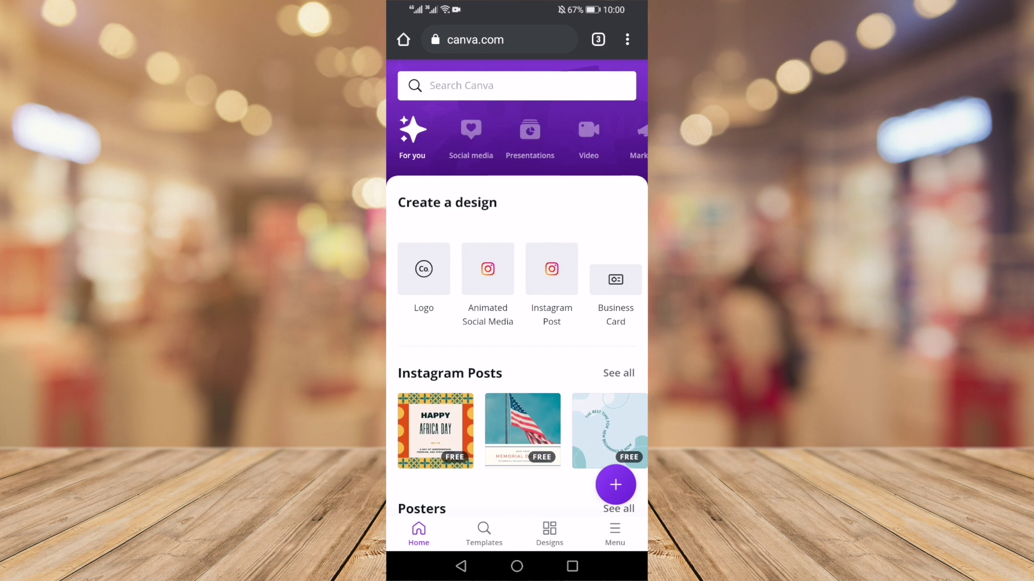
scroll(516, 323, down, 2)
scroll(598, 243, down, 2)
Search Canva for 'cafe logo' templates and scroll through the 221 results.
click(501, 86)
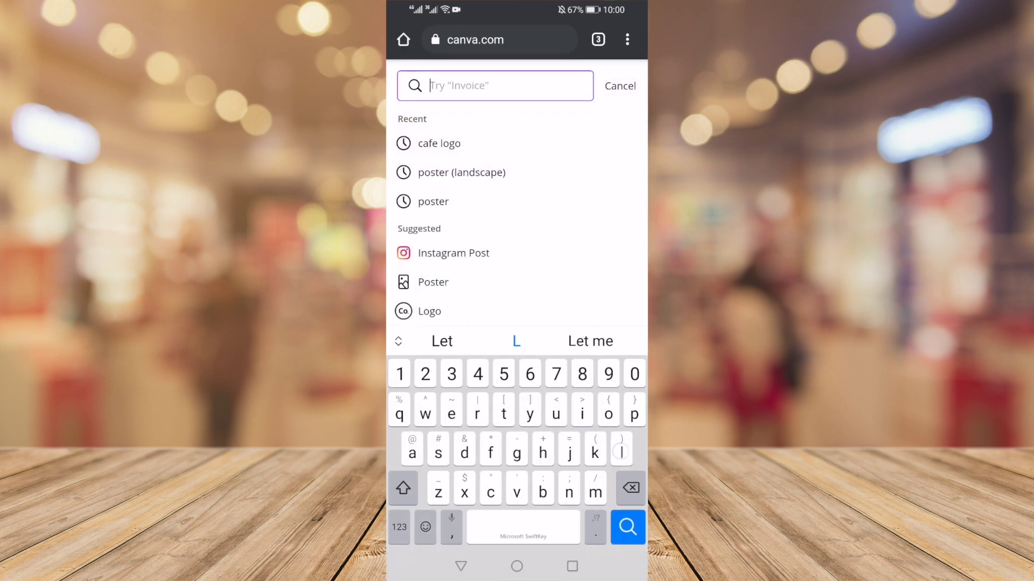
text(Logo)
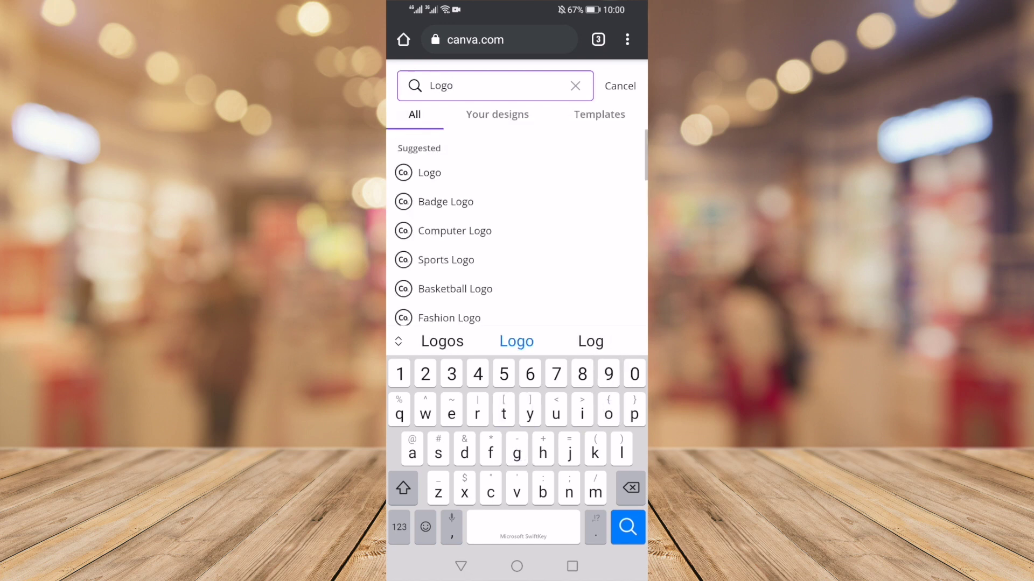
mouse_move(582, 259)
mouse_down()
mouse_move(582, 194)
mouse_move(566, 275)
mouse_up()
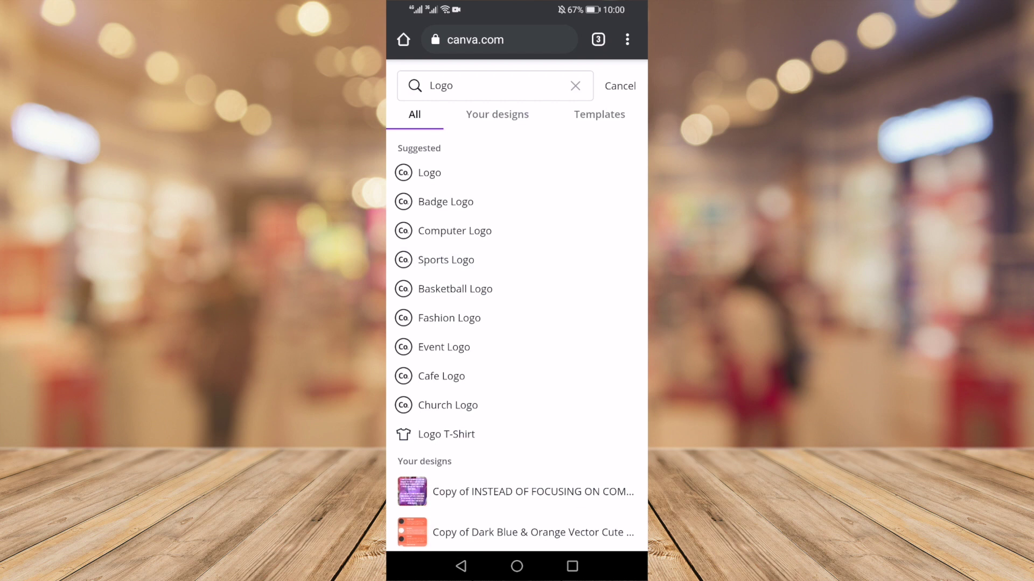
drag(560, 348, 560, 305)
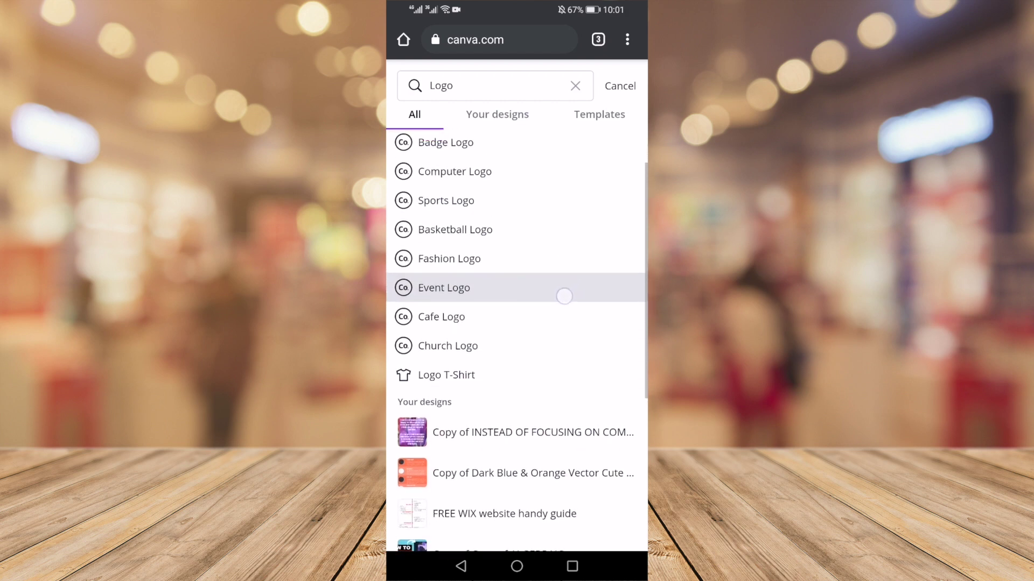
click(526, 338)
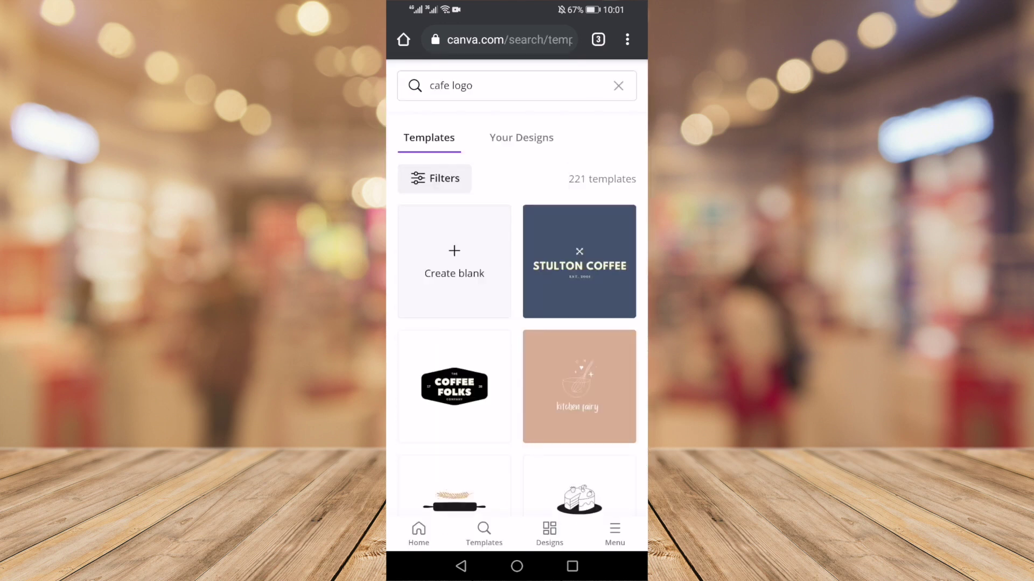
scroll(518, 324, down, 10)
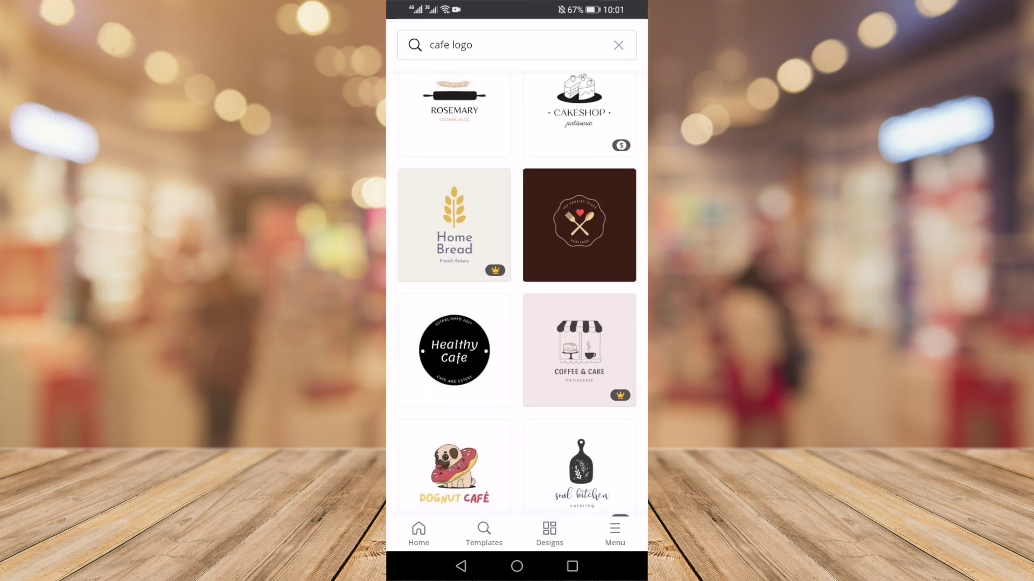
Open the dark brown fork-and-spoon 'The Foodies Place' badge template and select its background.
click(591, 242)
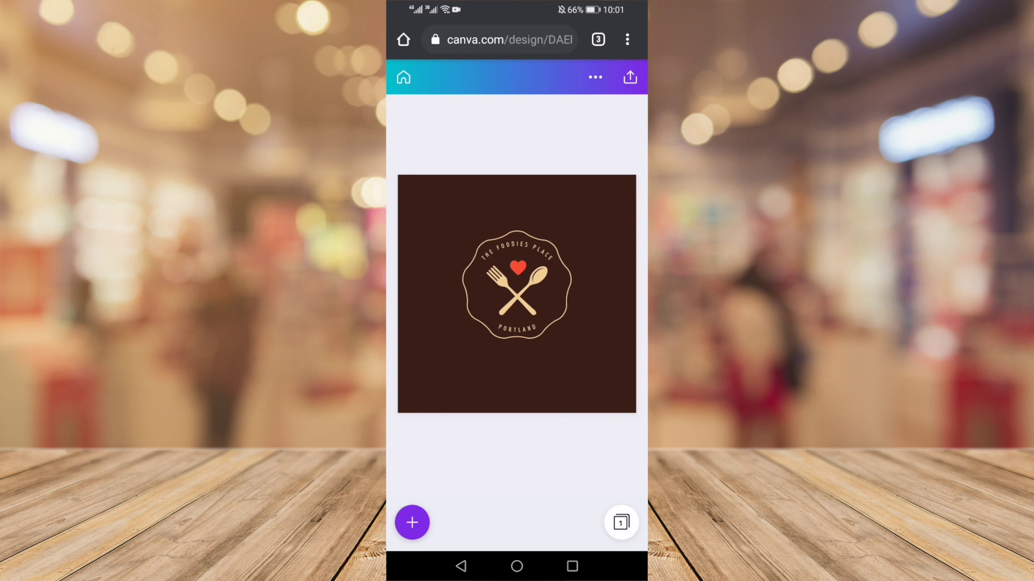
drag(604, 359, 594, 370)
click(581, 363)
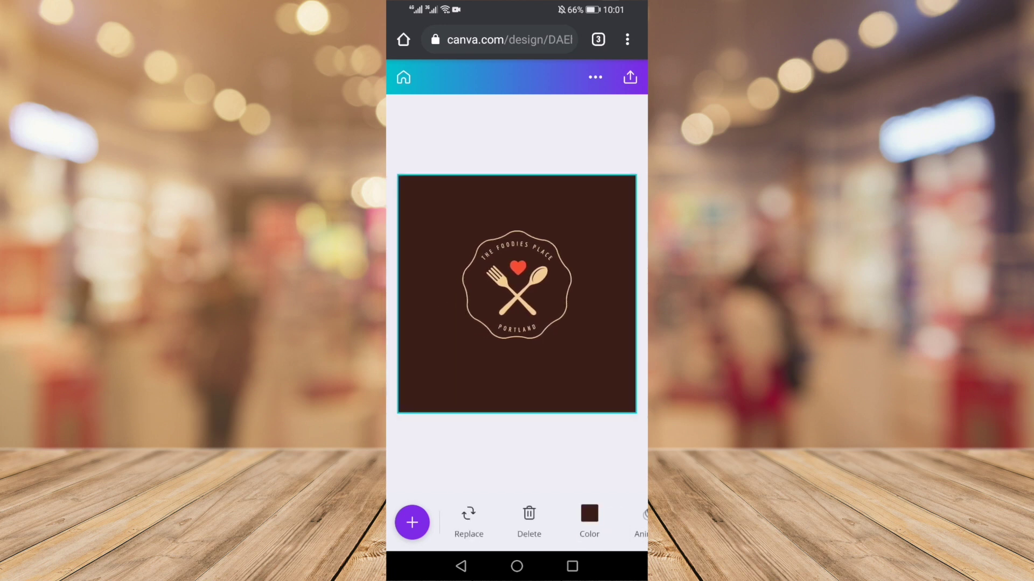
Try a gold background colour, then restore the dark brown background.
click(590, 521)
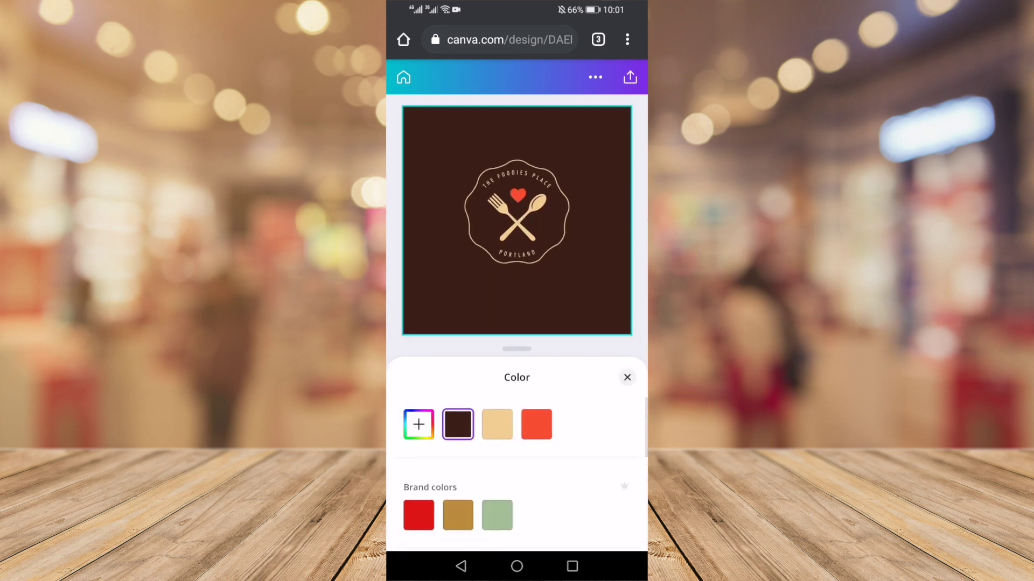
scroll(577, 485, down, 2)
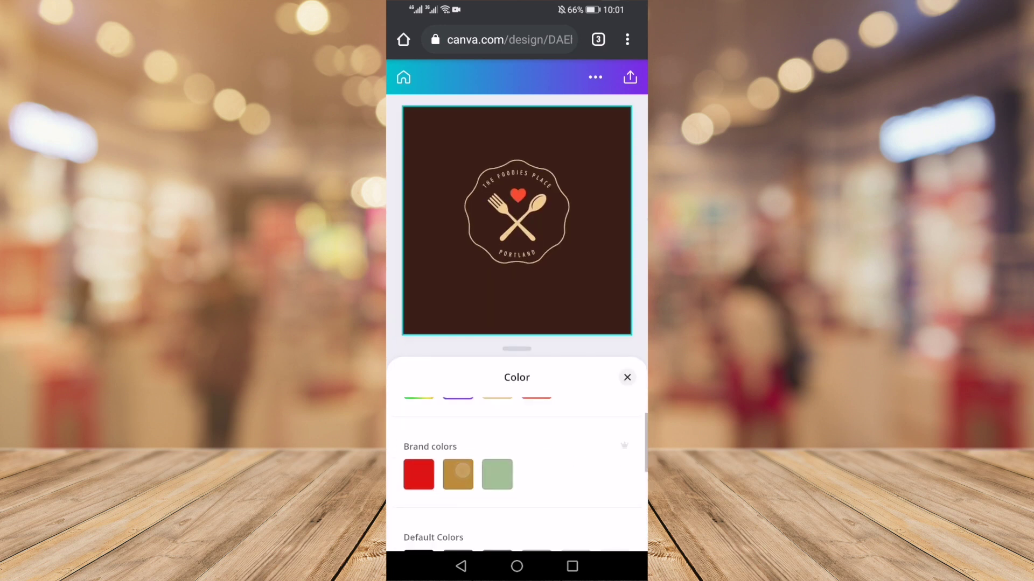
click(458, 475)
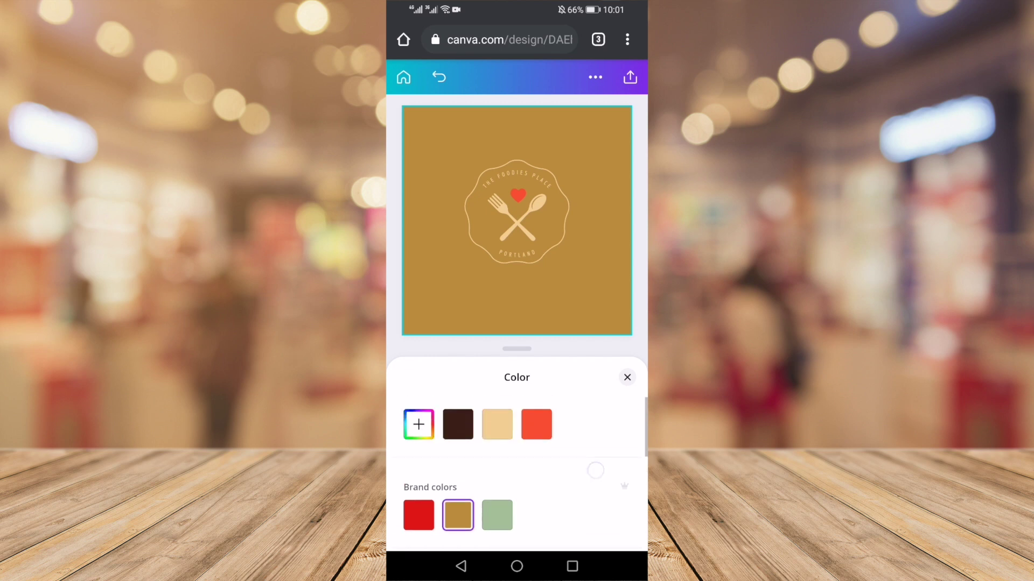
scroll(517, 469, up, 2)
click(458, 465)
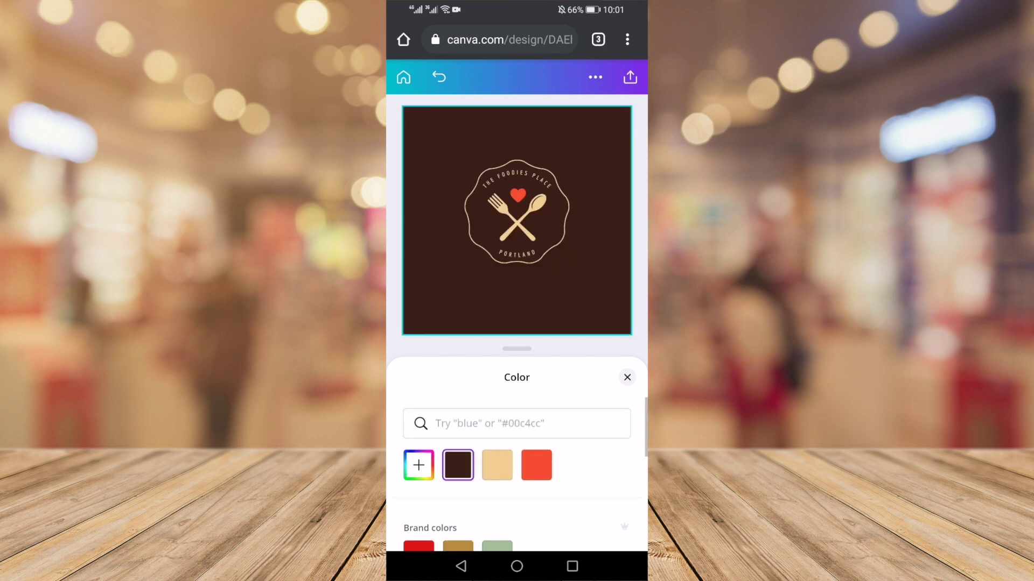
click(626, 377)
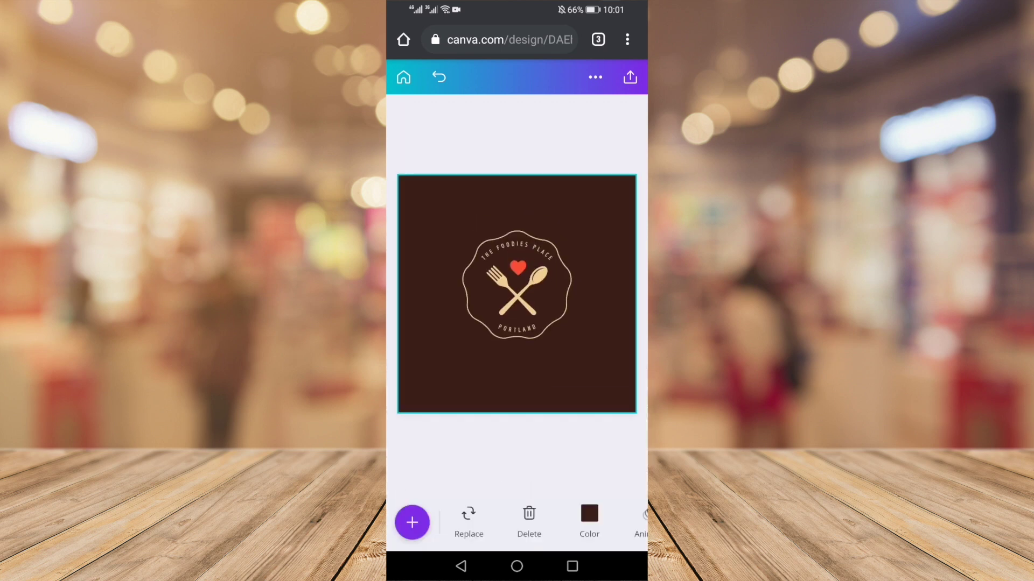
click(526, 247)
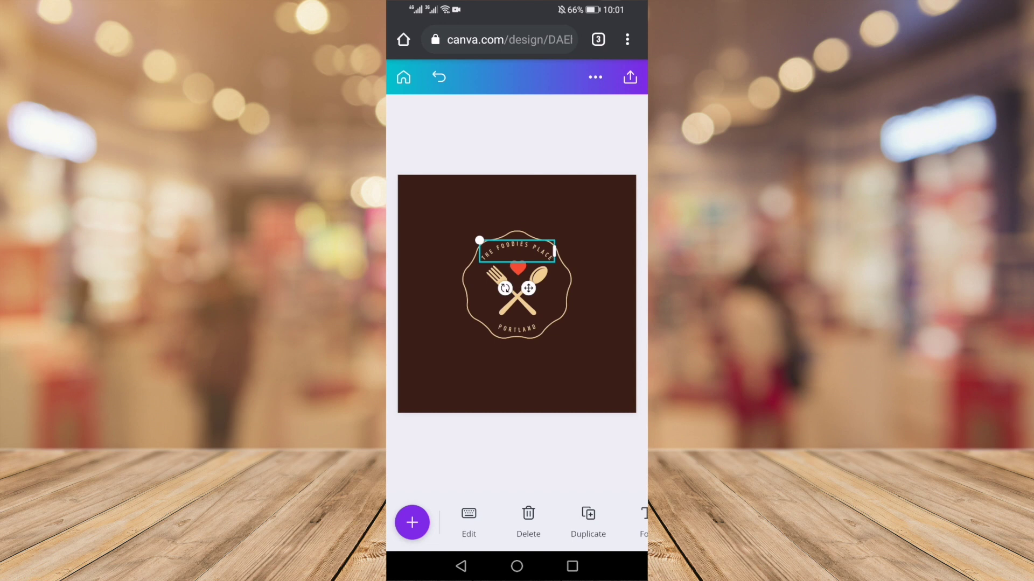
Change the top curved text to HLENGIE'S KITCHEN.
double_click(536, 249)
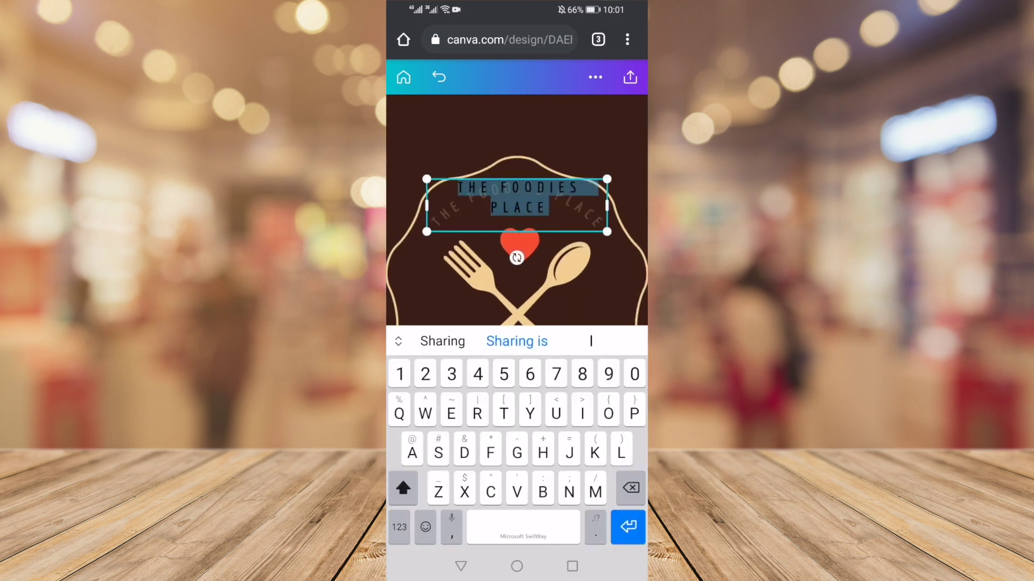
text(Hle)
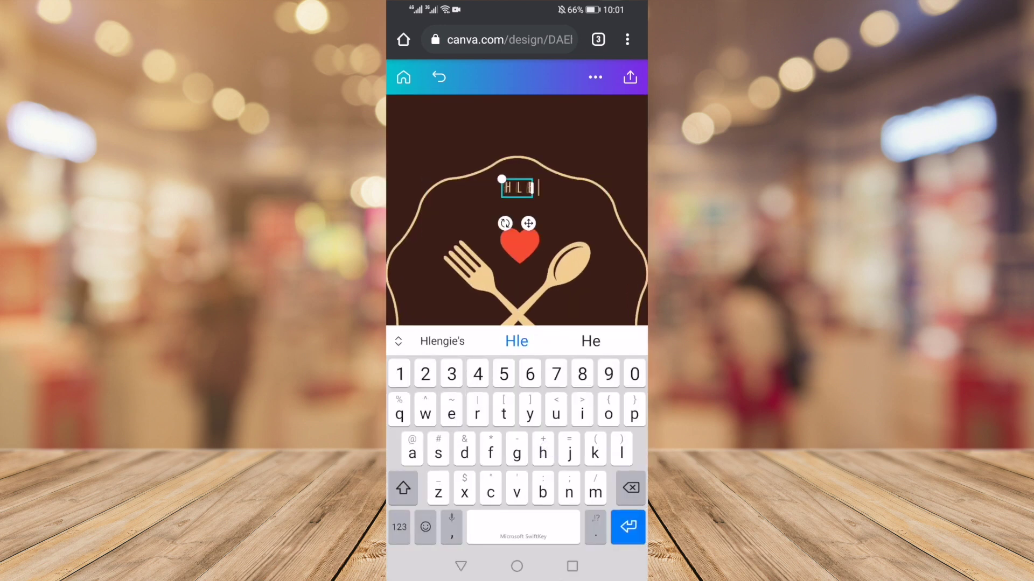
text(ngi)
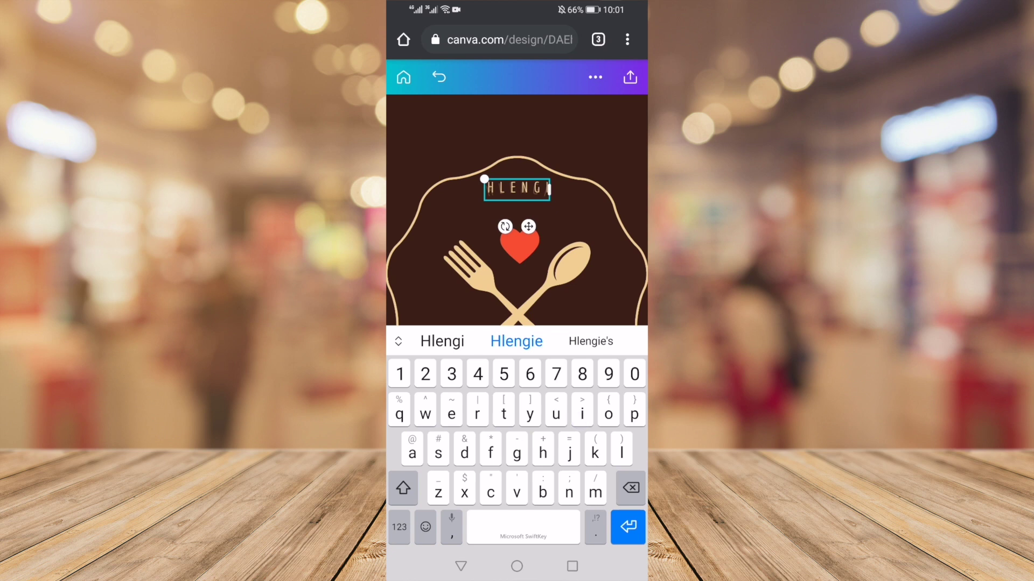
text(e's )
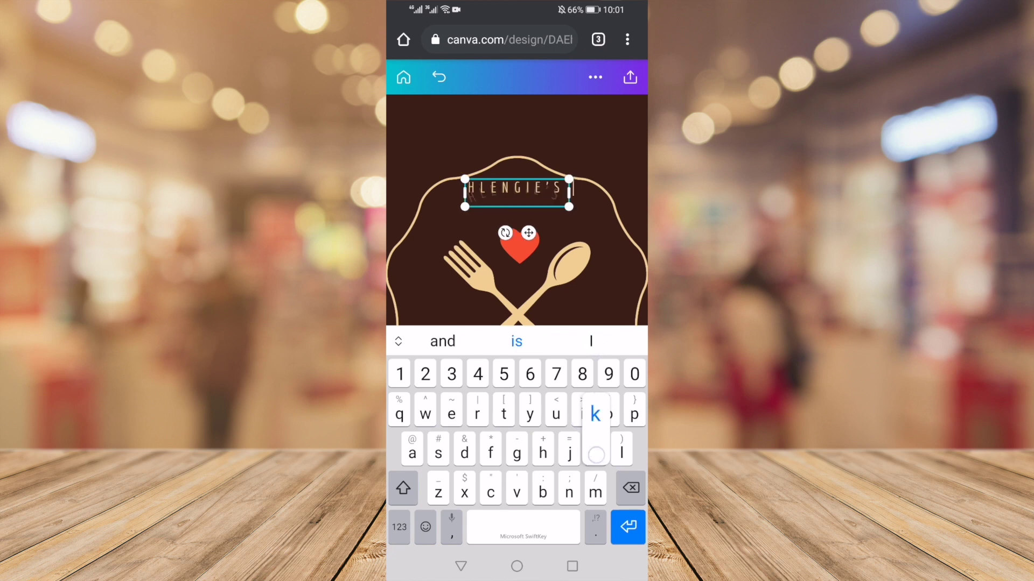
text(ku)
click(442, 341)
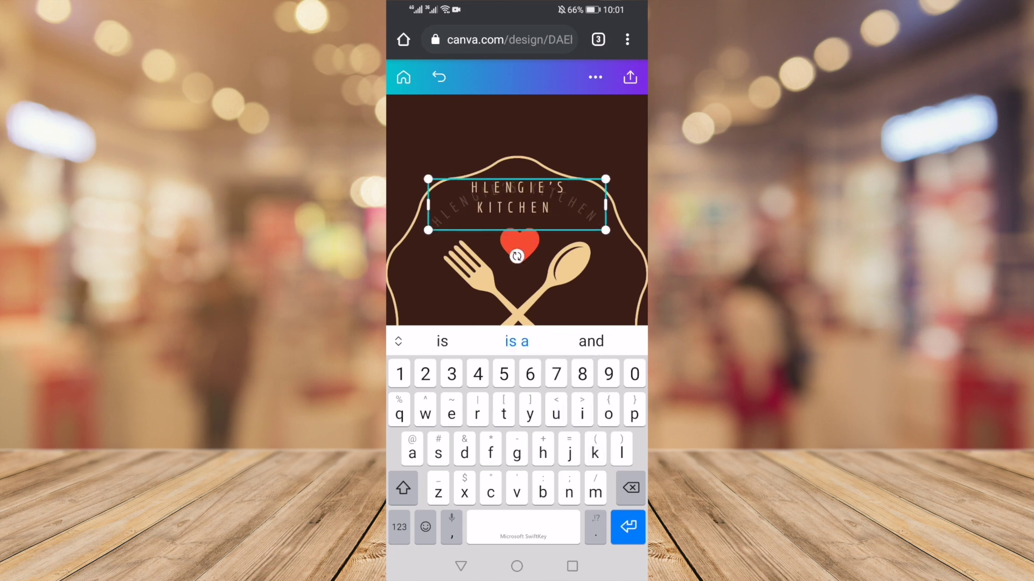
click(606, 314)
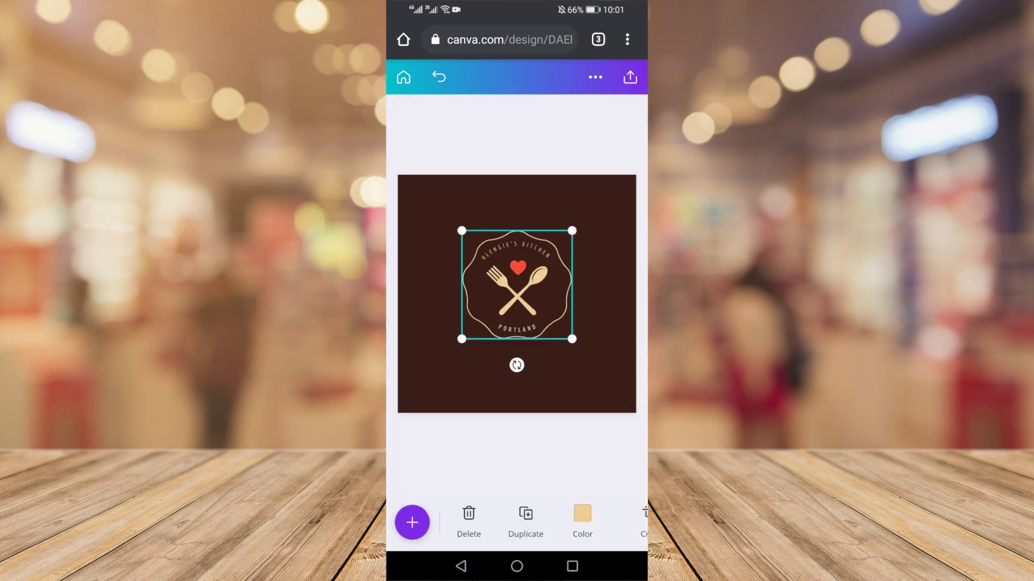
Replace the bottom text PORTLAND with EMNDENI SOWETO.
click(516, 328)
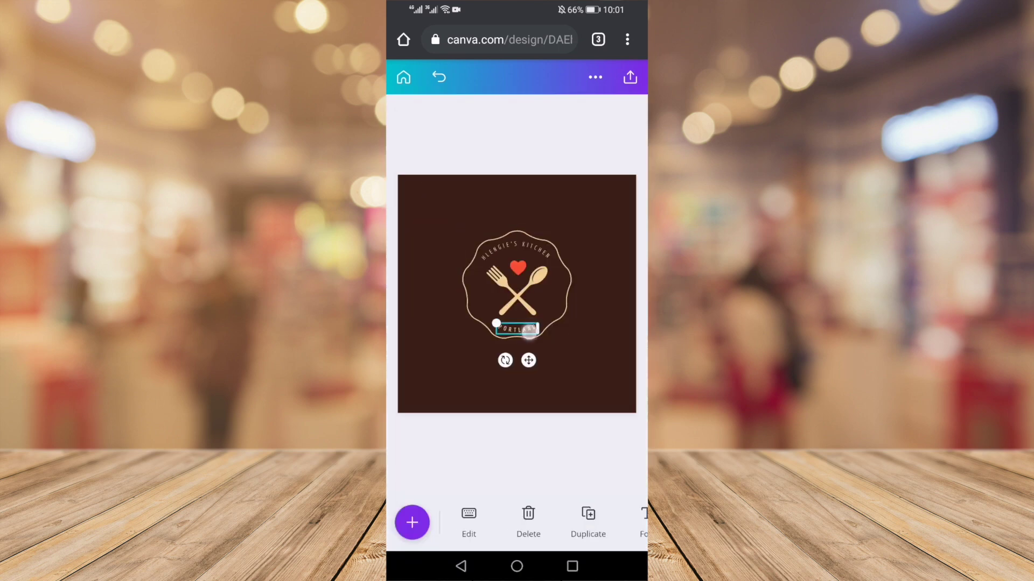
click(517, 328)
text(EMNDENI)
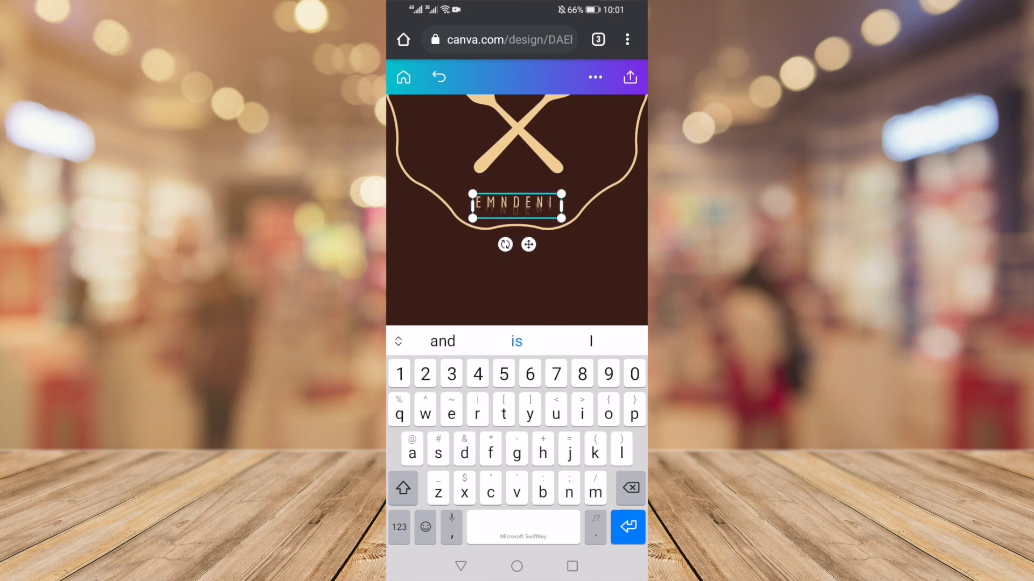
text( SO)
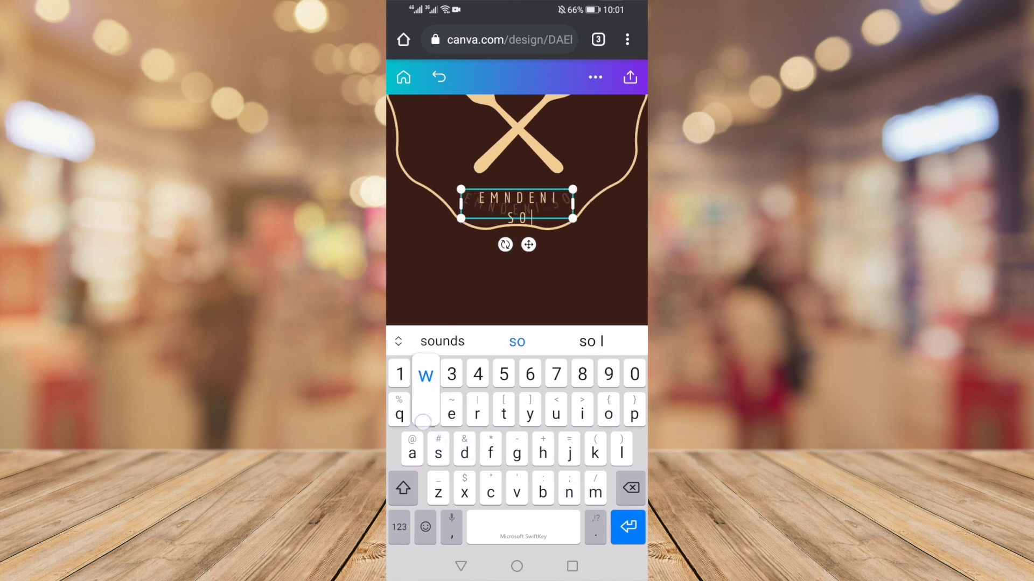
text(WE)
key(space)
text(TO)
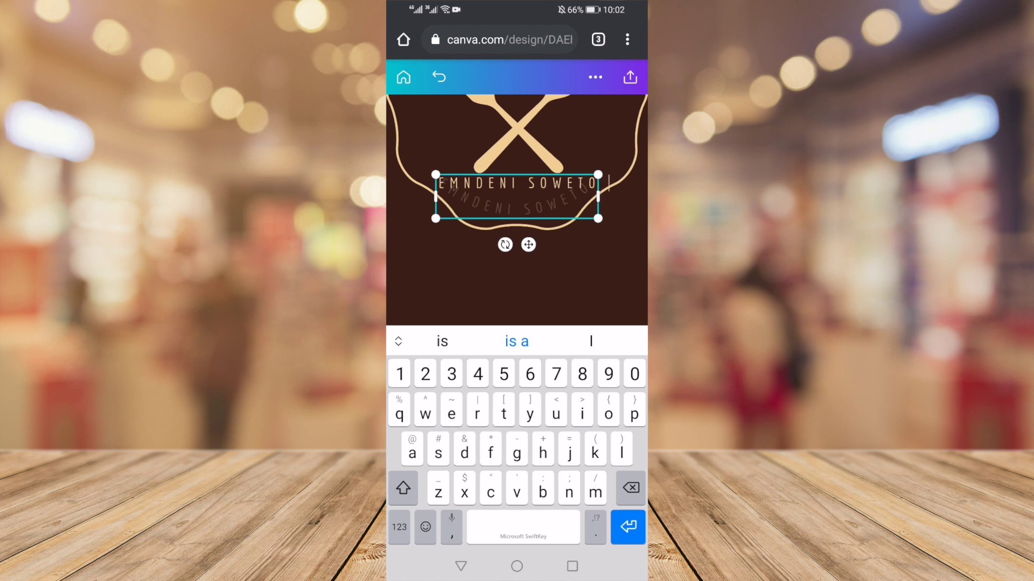
click(588, 287)
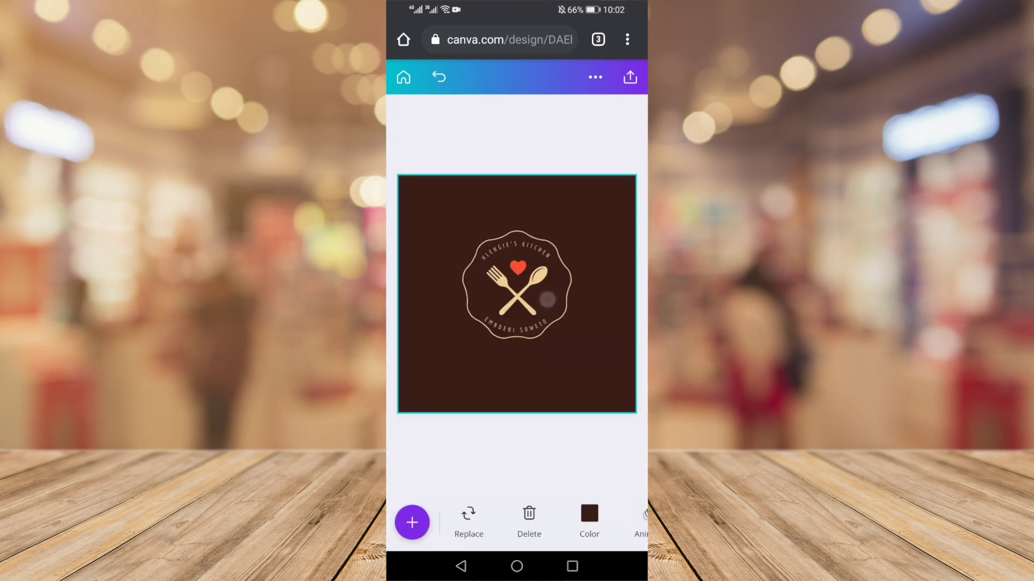
click(548, 299)
Enlarge the wavy badge frame and centre it on the page with the alignment guides.
click(582, 369)
click(570, 289)
drag(461, 339, 435, 403)
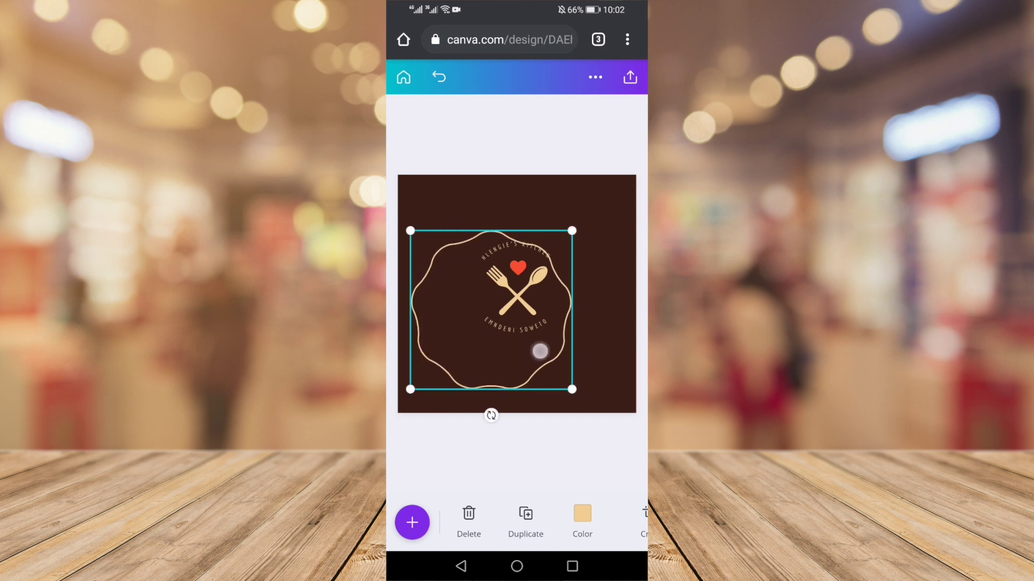
drag(540, 351, 561, 334)
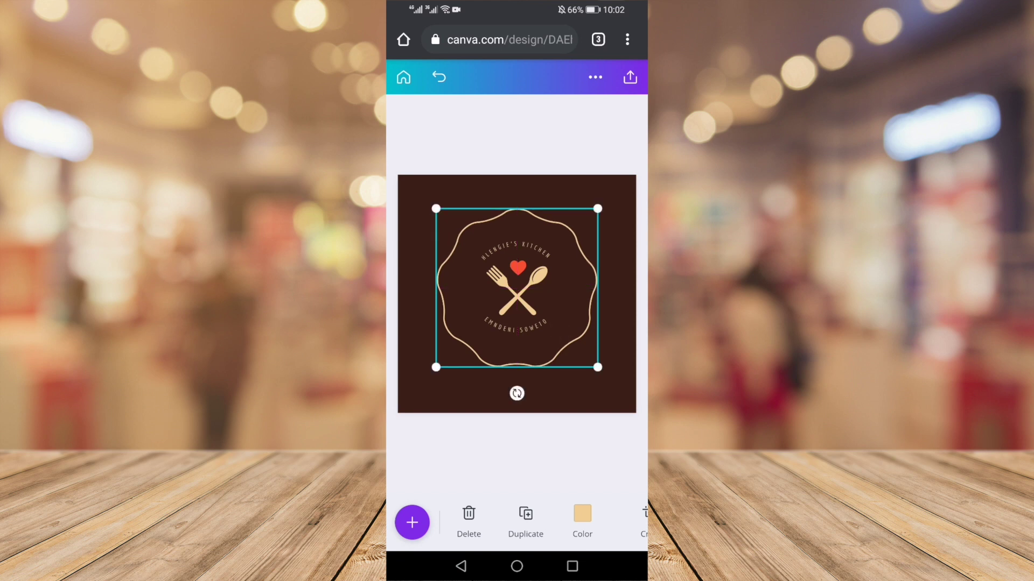
drag(597, 209, 608, 198)
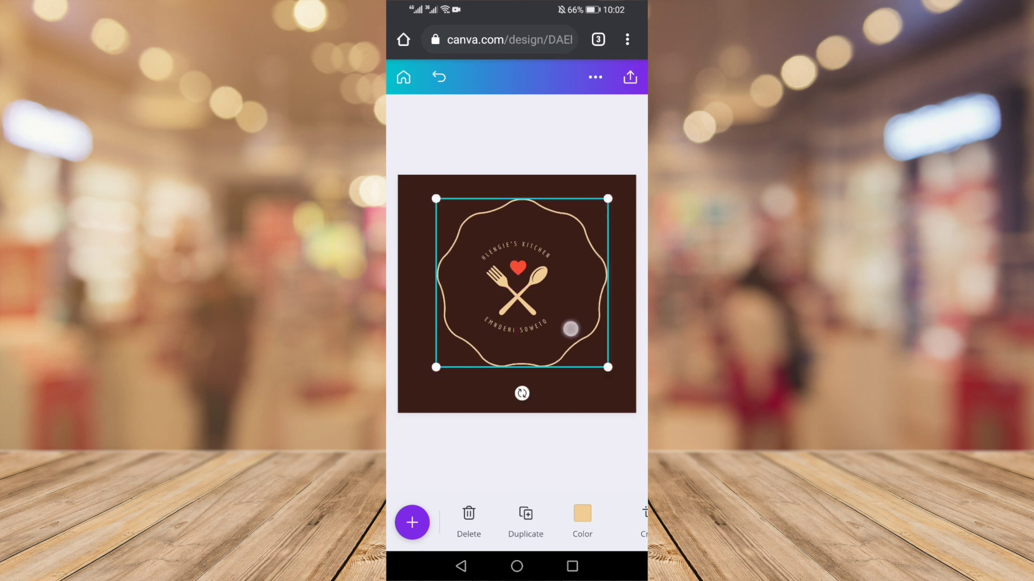
drag(571, 329, 575, 327)
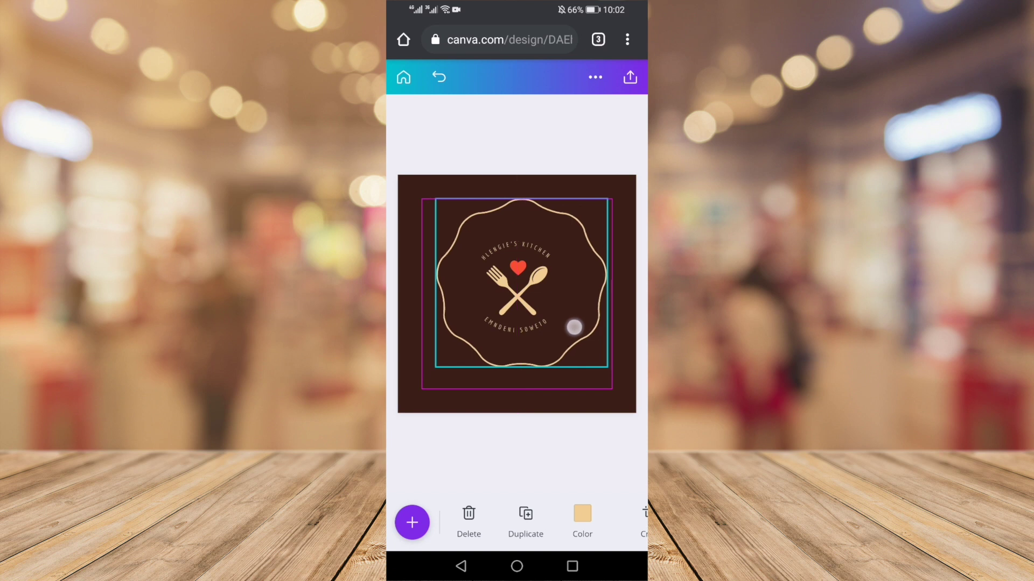
drag(574, 327, 570, 330)
click(571, 396)
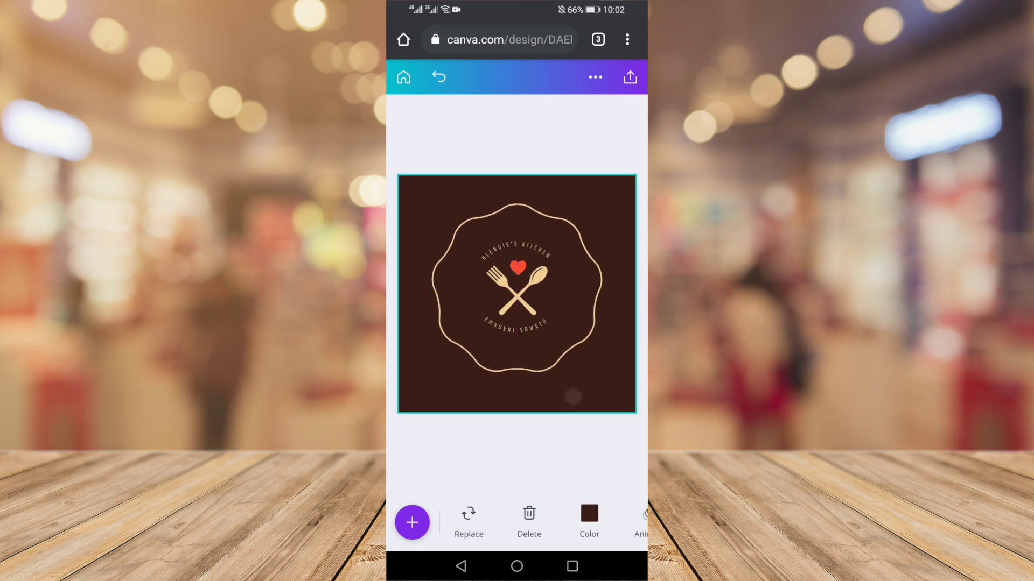
Enlarge the HLENGIE'S KITCHEN title and move it along the badge top.
click(538, 300)
click(533, 247)
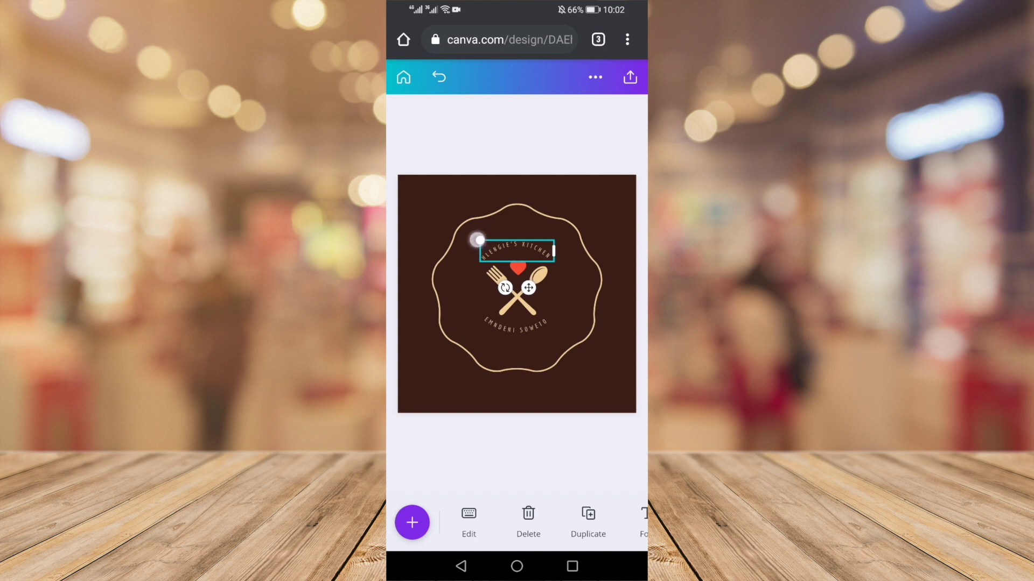
drag(518, 250, 496, 225)
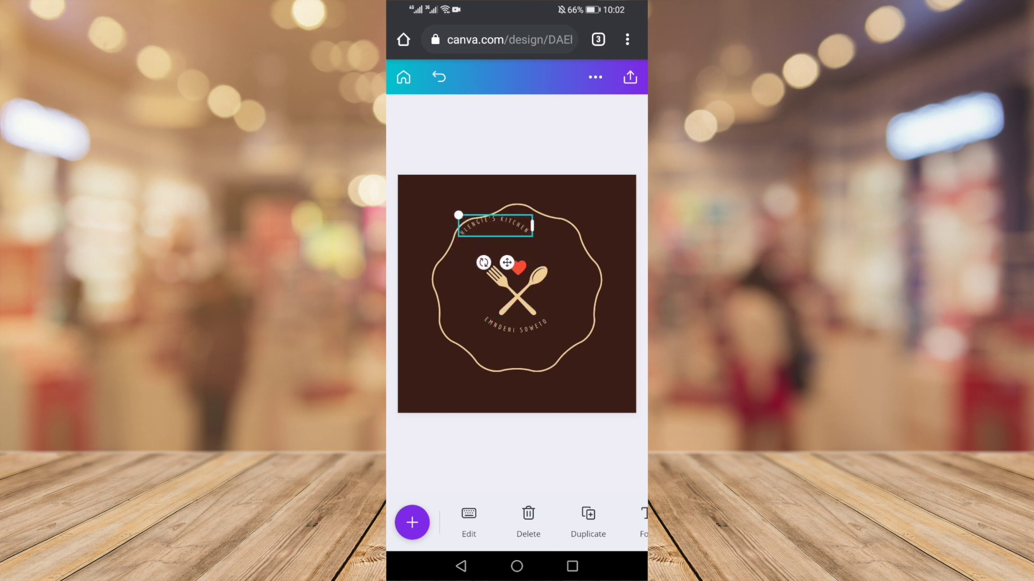
drag(459, 216, 437, 210)
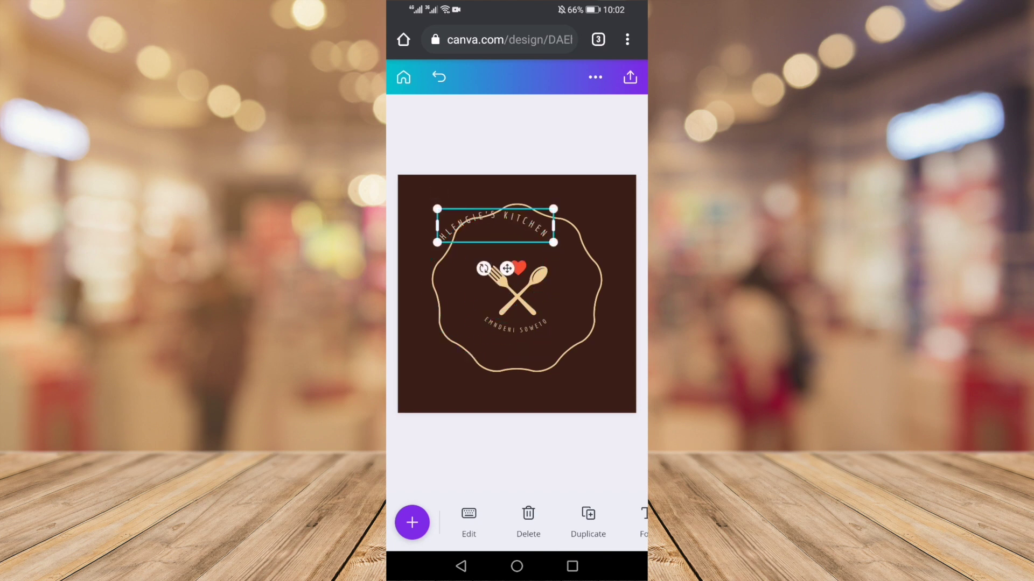
drag(495, 226, 524, 236)
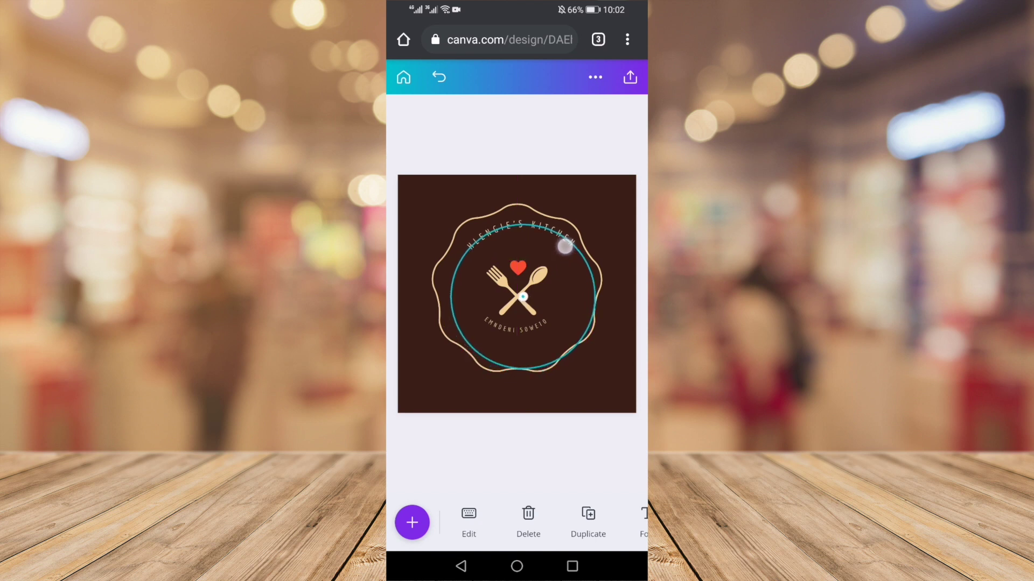
drag(614, 525, 452, 525)
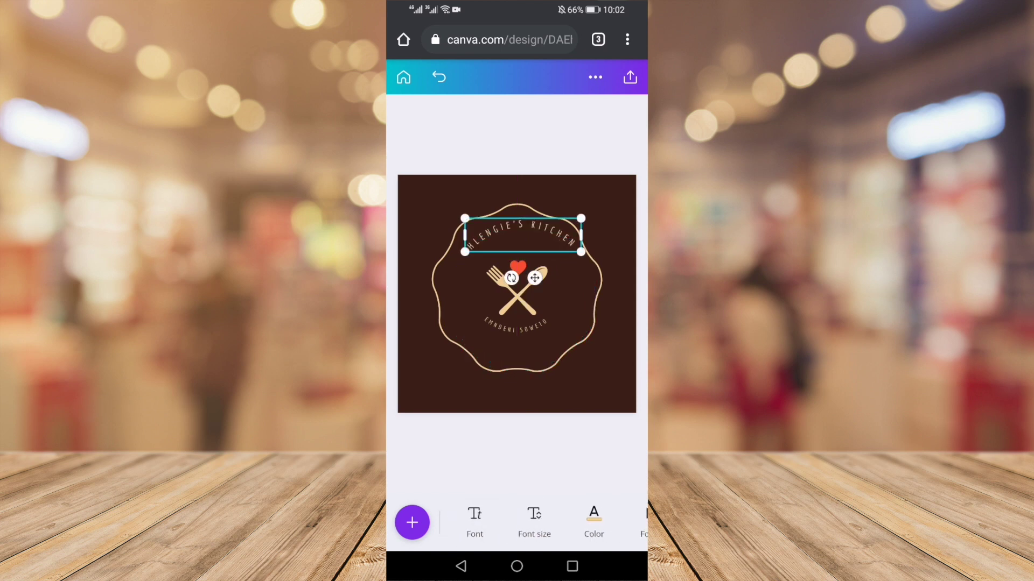
Make the HLENGIE'S KITCHEN title bold.
click(526, 522)
click(517, 523)
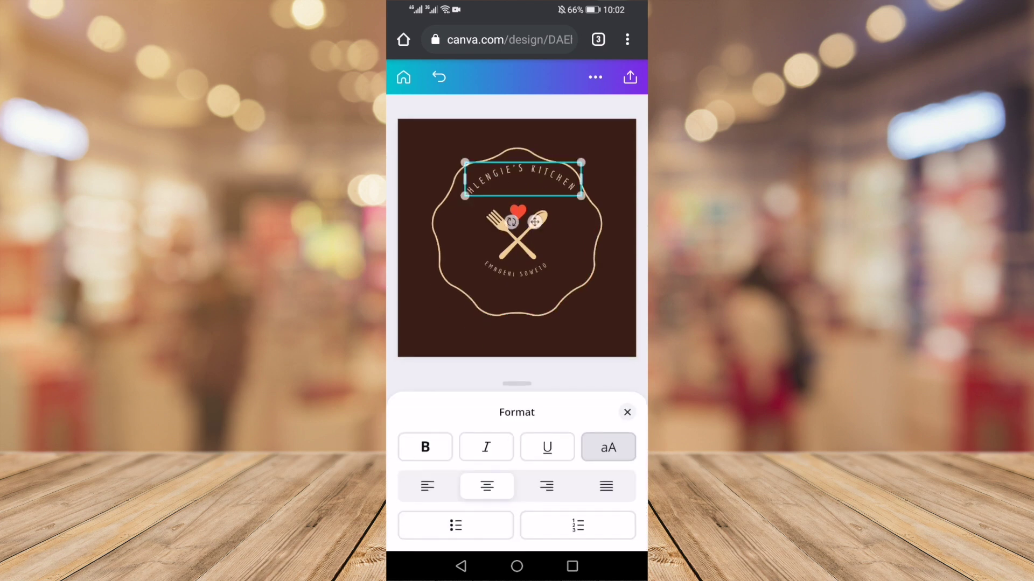
click(425, 447)
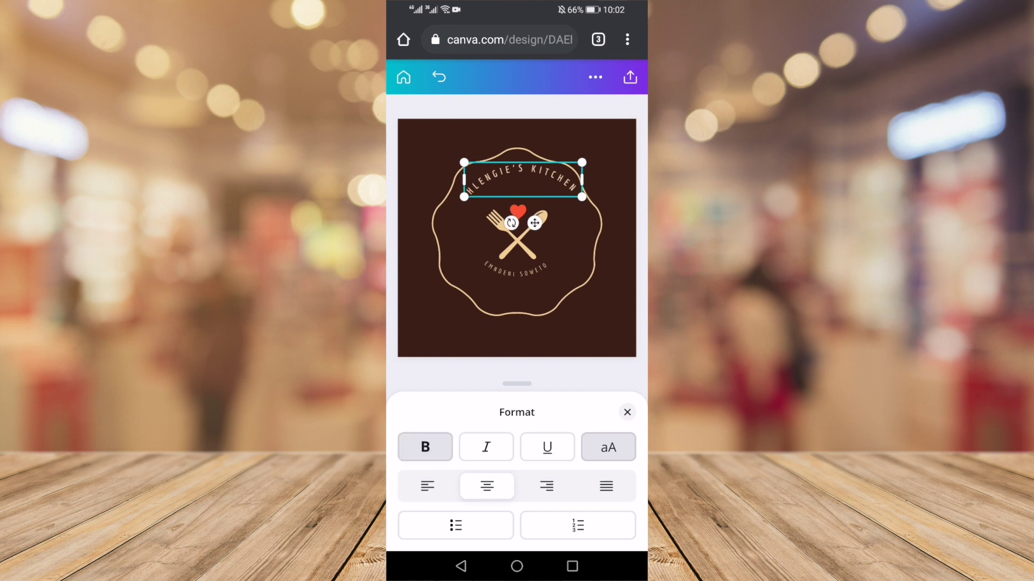
click(627, 412)
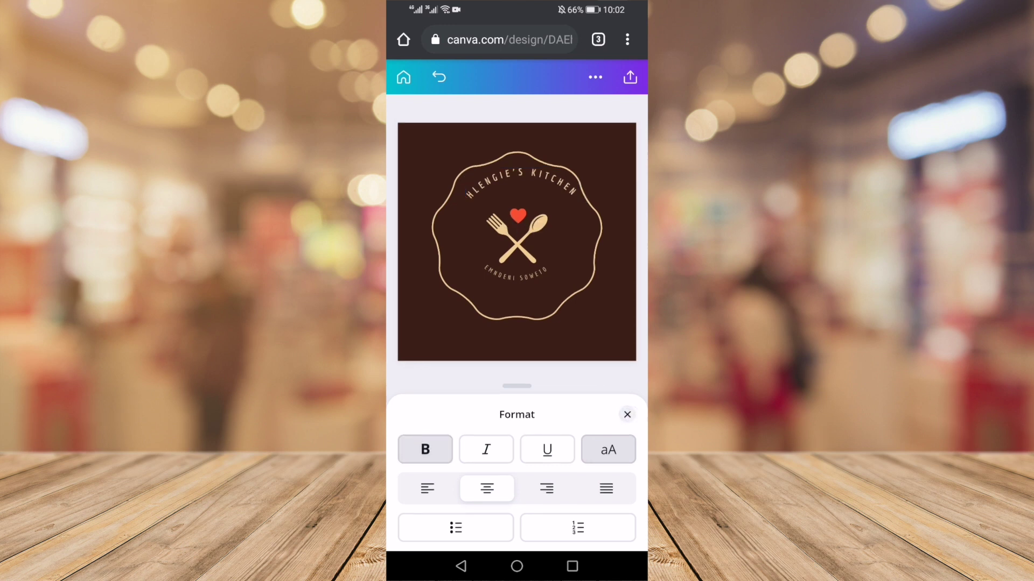
click(598, 323)
Curve the HLENGIE'S KITCHEN title to follow the badge and centre it.
click(558, 240)
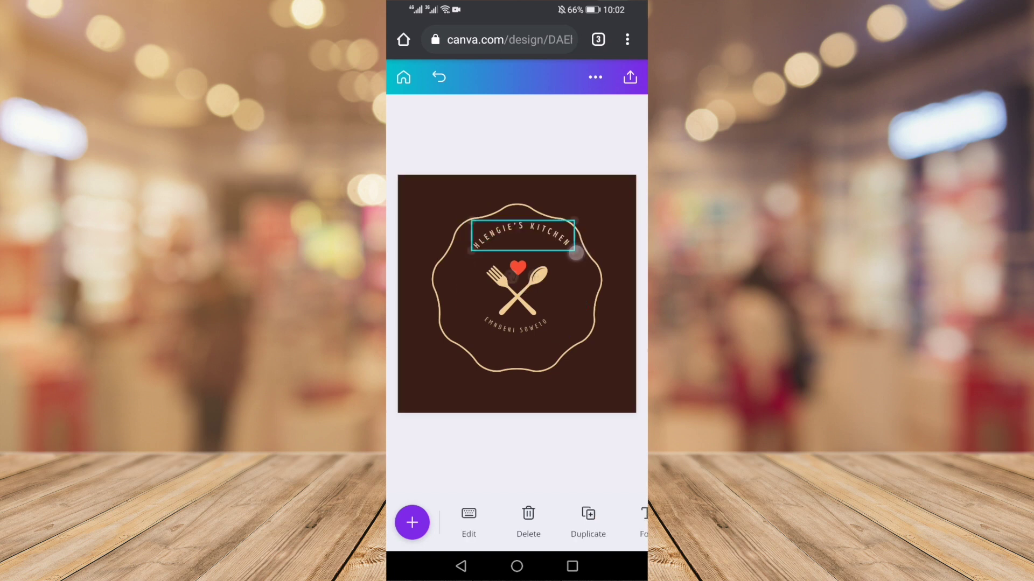
drag(575, 257, 589, 273)
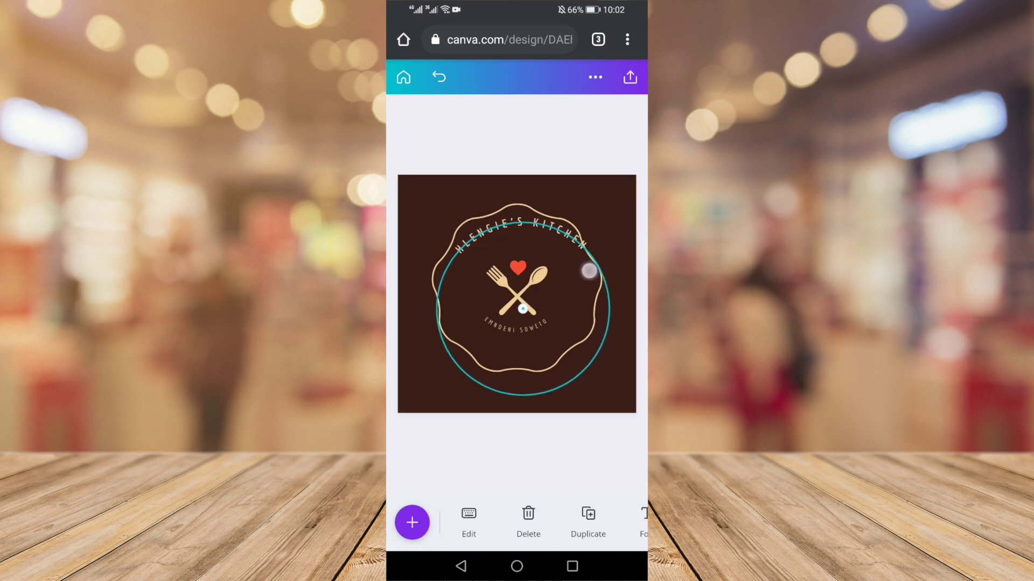
drag(512, 279, 537, 292)
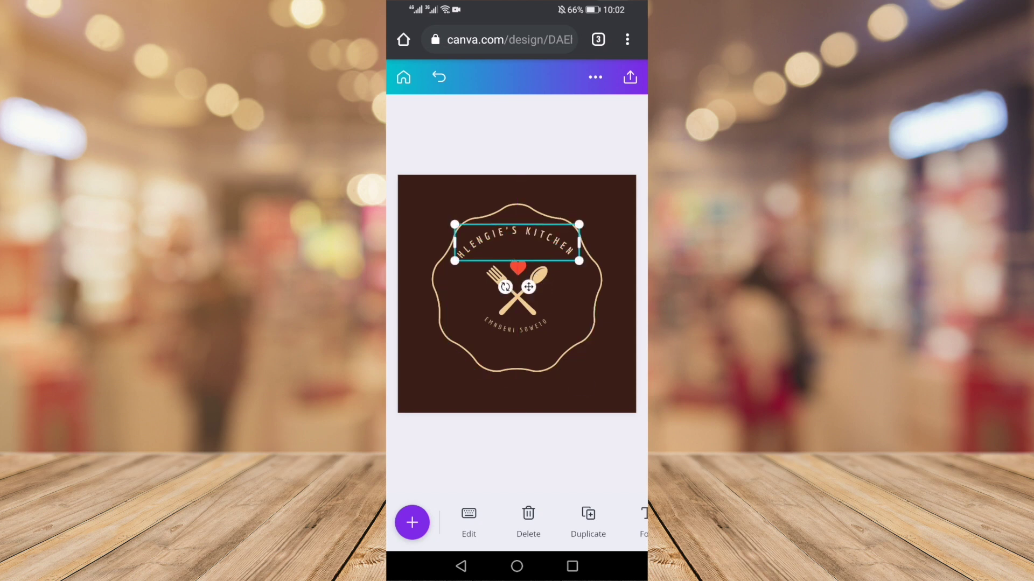
Enlarge the EMNDENI SOWETO text and move it lower in the badge.
click(582, 385)
click(537, 326)
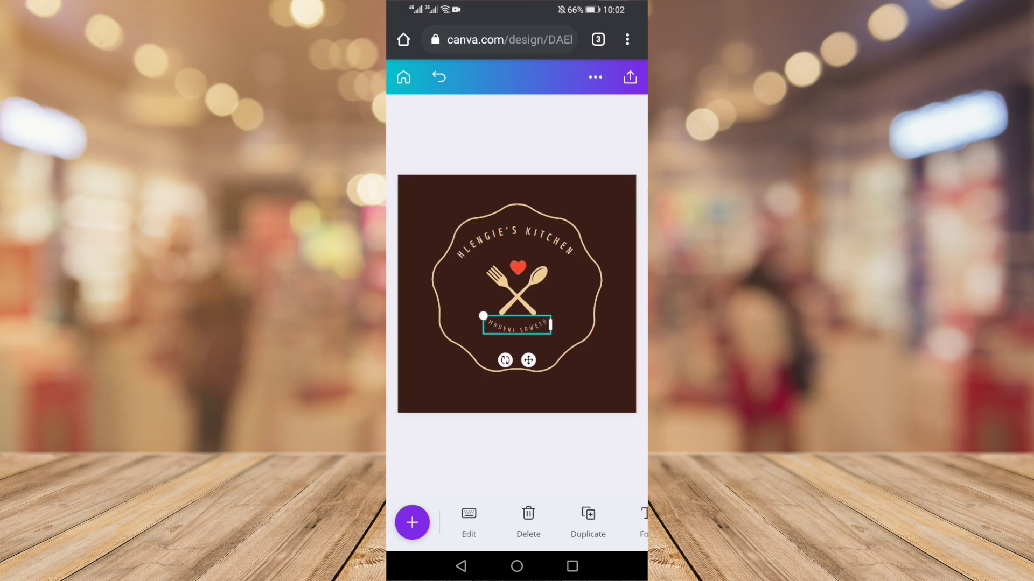
drag(483, 317, 455, 309)
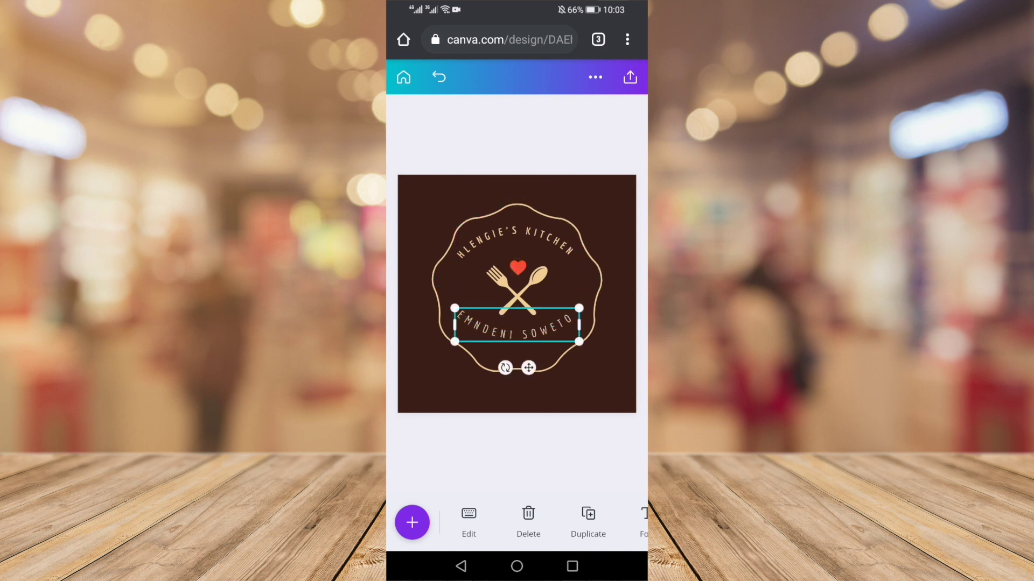
drag(528, 368, 533, 386)
Enlarge and reposition the fork-and-spoon emblem.
click(605, 379)
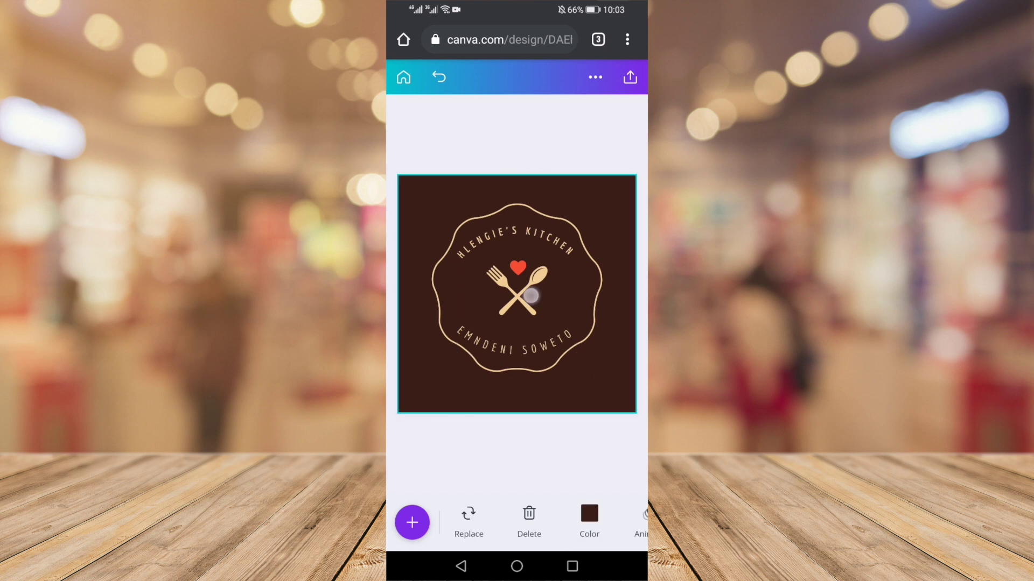
click(531, 296)
drag(486, 317, 469, 331)
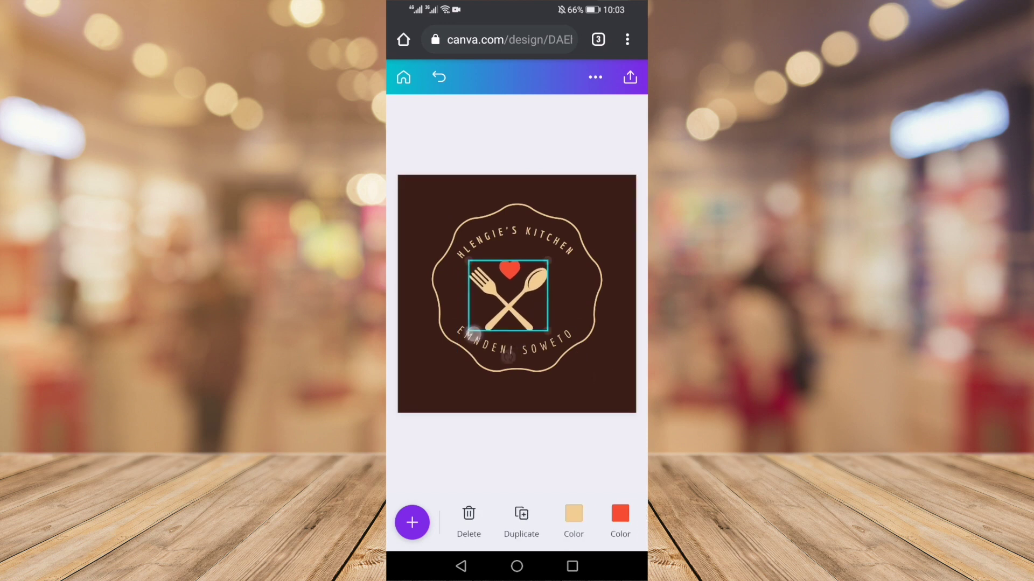
drag(527, 307, 530, 297)
click(577, 379)
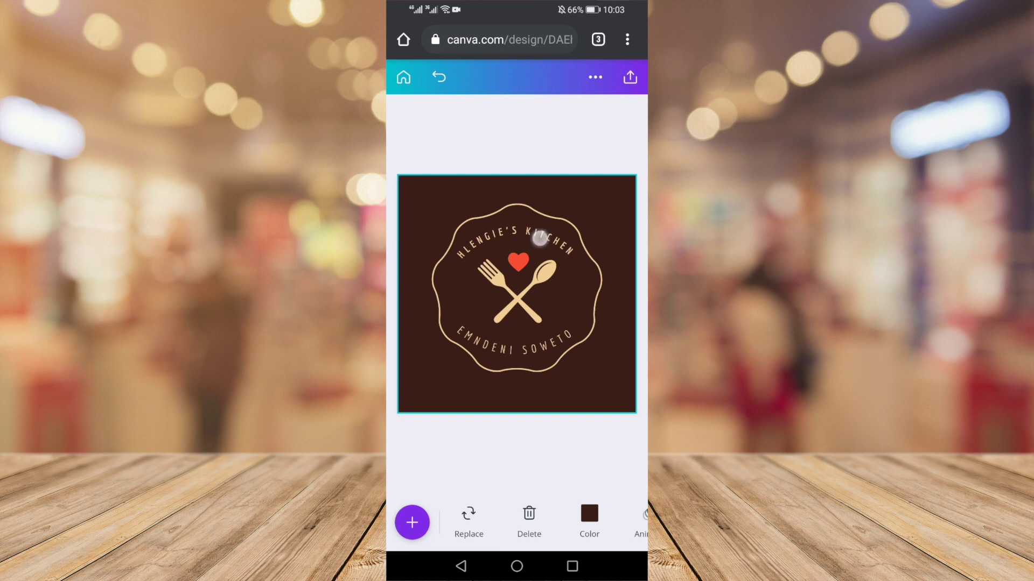
Make the EMNDENI SOWETO text bold.
click(540, 238)
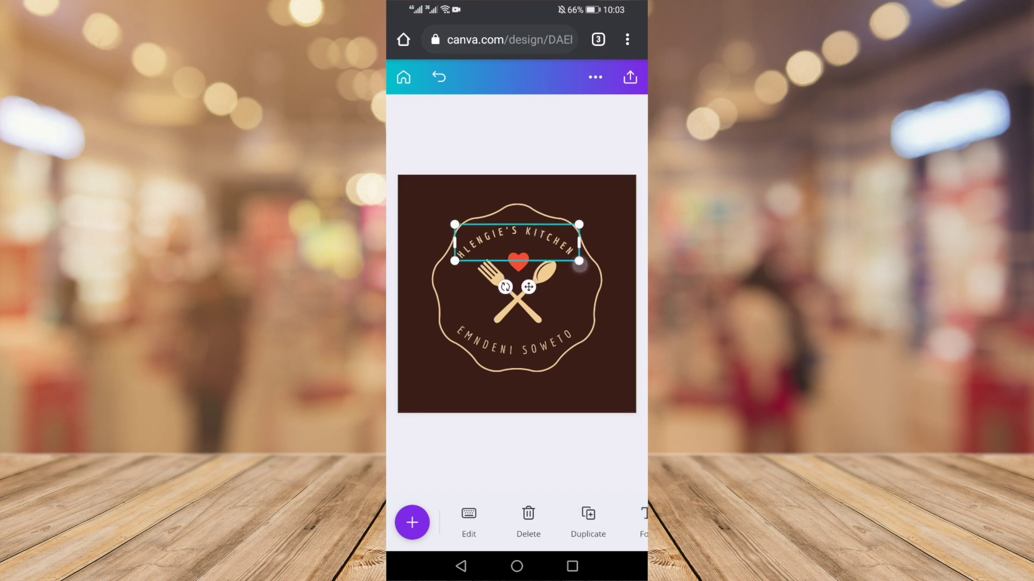
click(552, 343)
drag(598, 523, 453, 523)
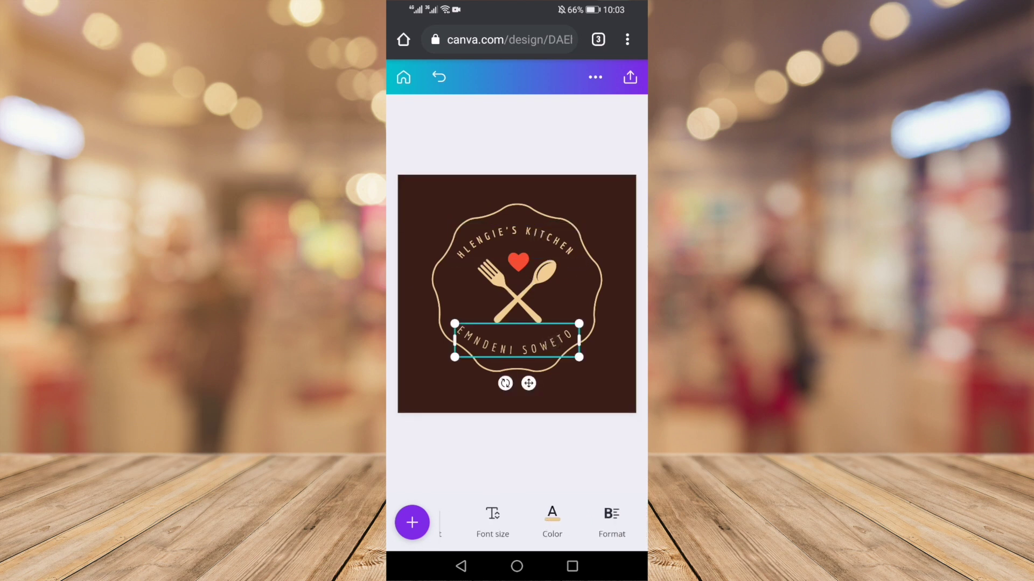
click(595, 529)
click(435, 446)
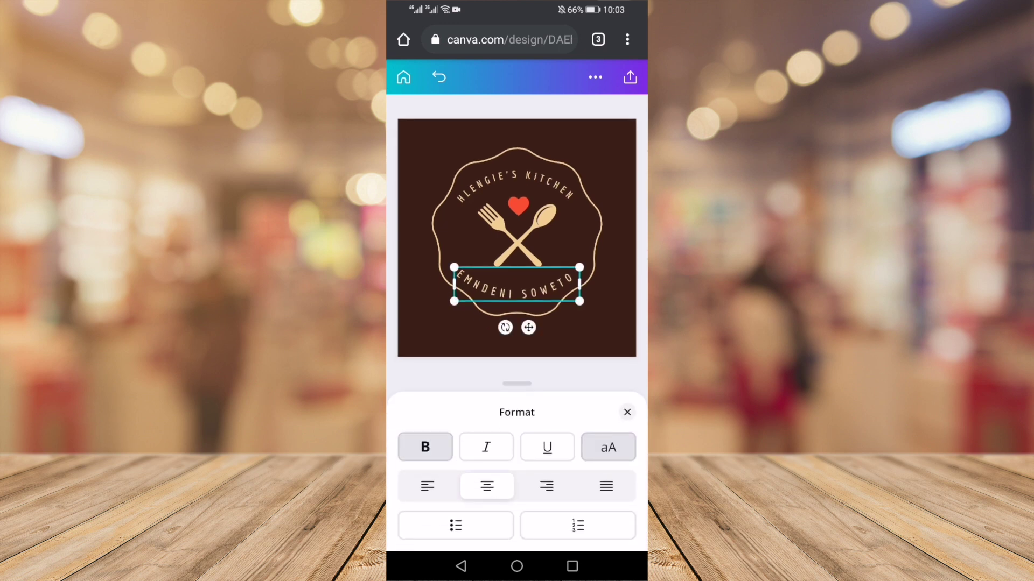
click(629, 407)
click(591, 445)
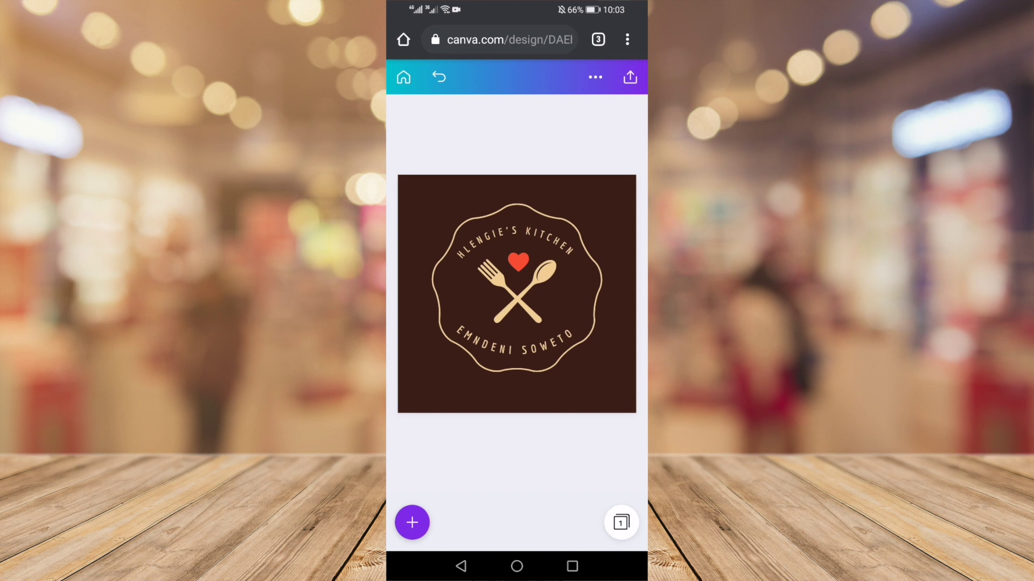
Download the Hlengie's Kitchen badge as a PNG and return to the editor.
click(630, 78)
click(506, 256)
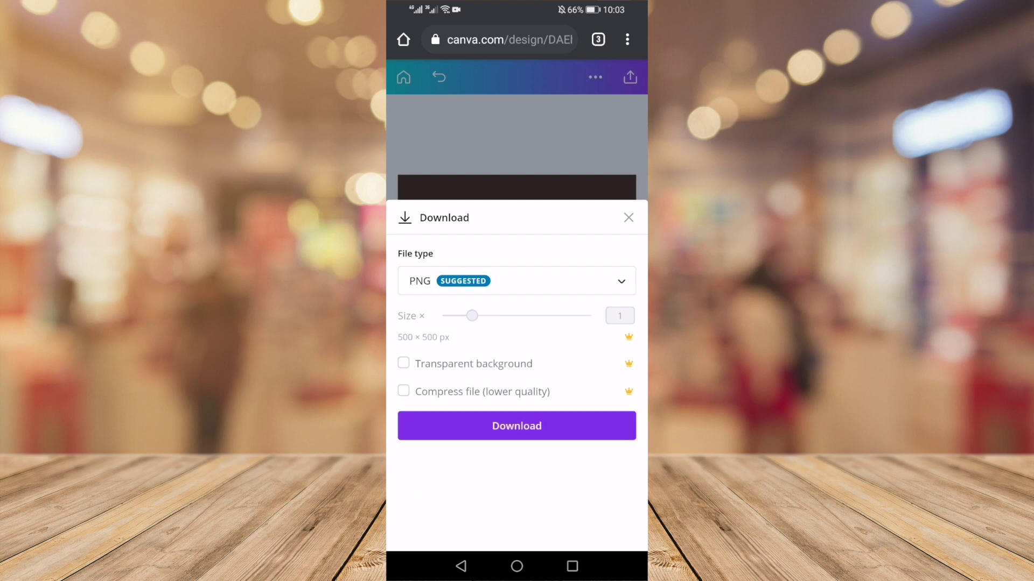
click(571, 428)
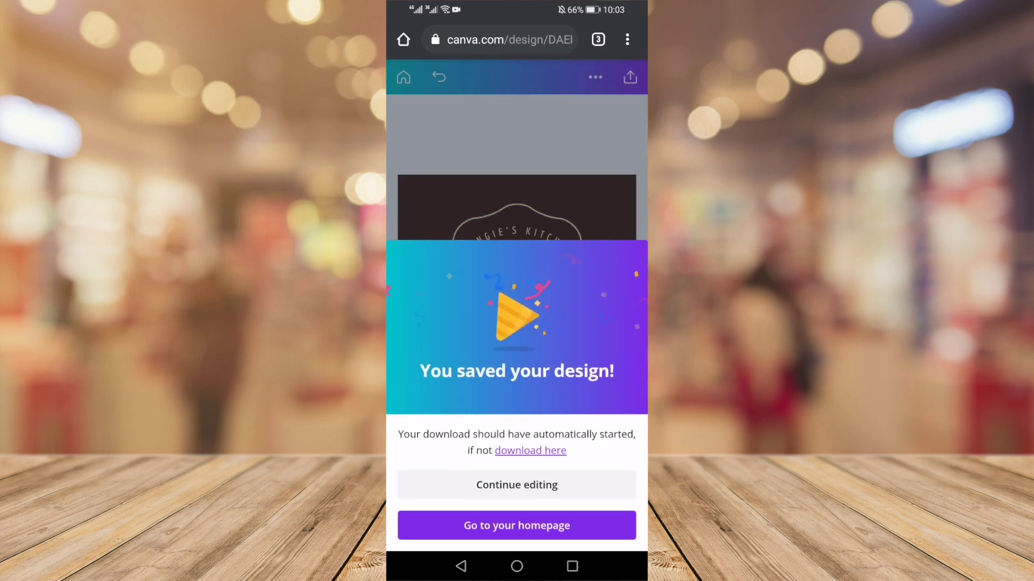
click(585, 361)
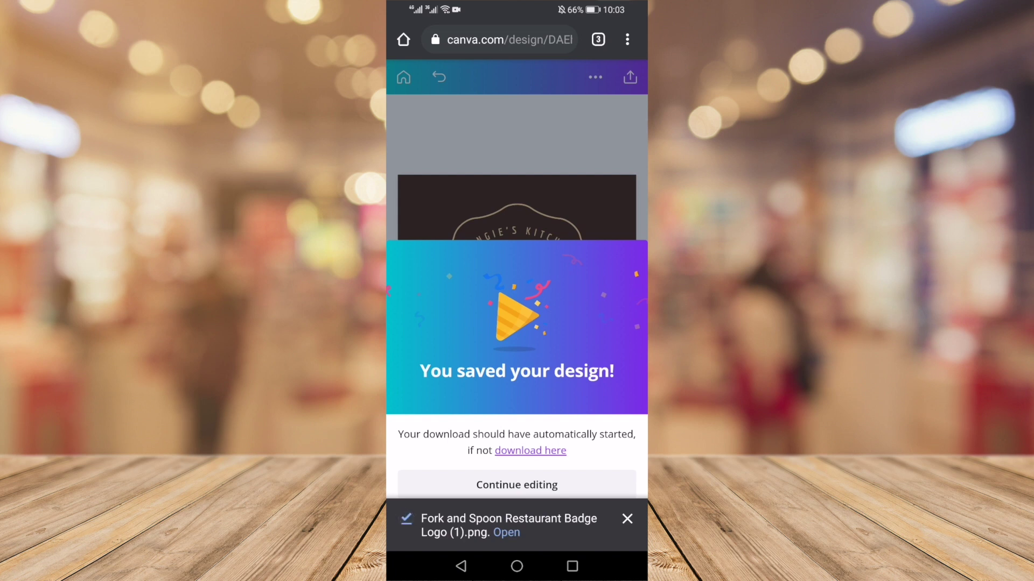
click(627, 519)
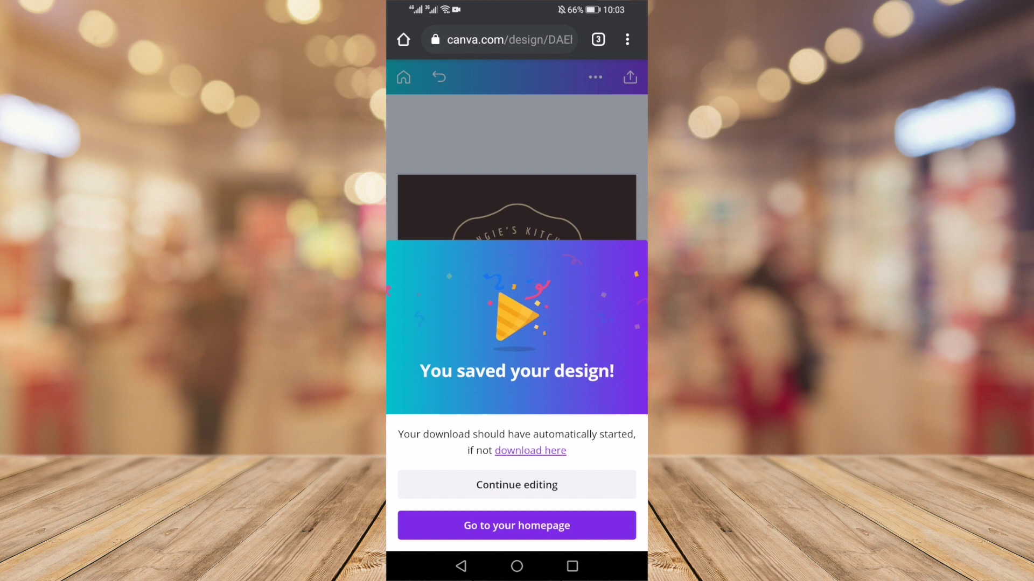
click(607, 198)
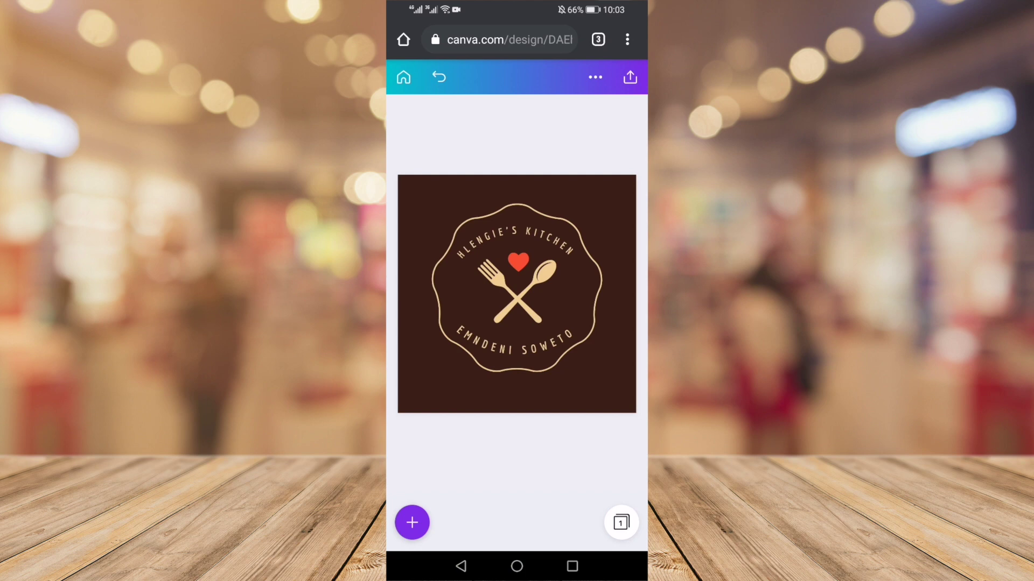
click(597, 40)
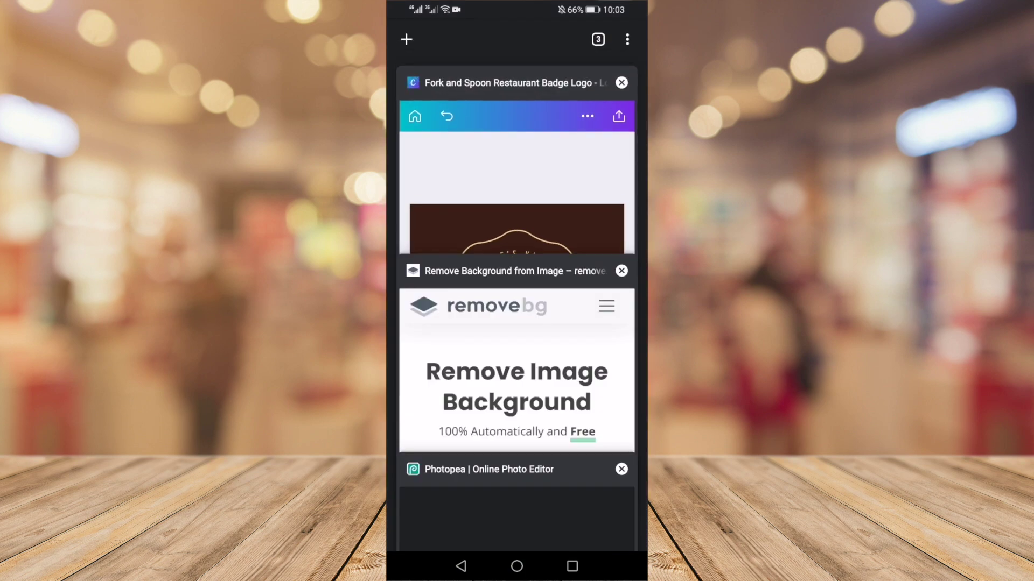
Upload the fork-and-spoon badge logo to remove.bg for background removal.
click(596, 352)
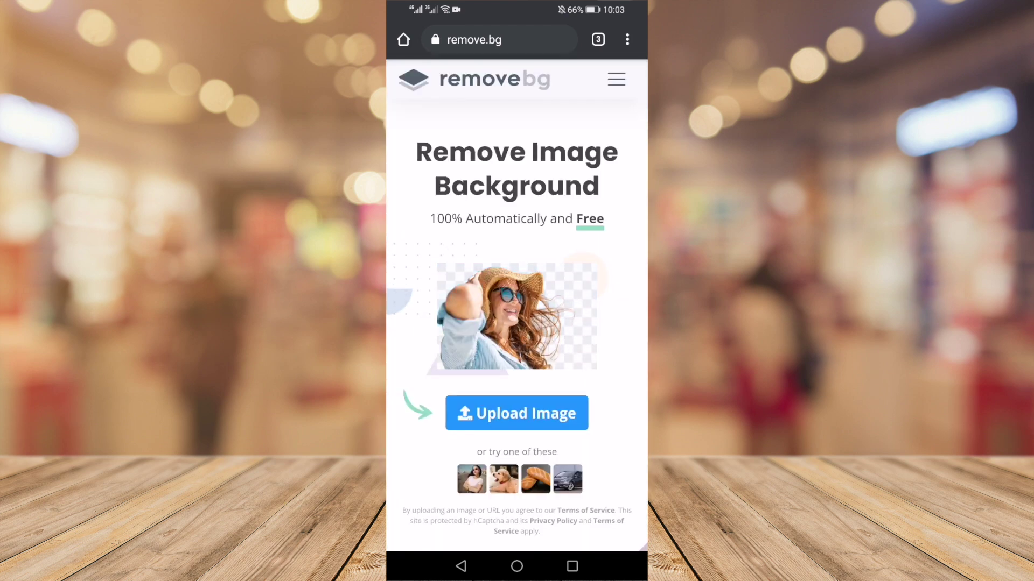
click(517, 414)
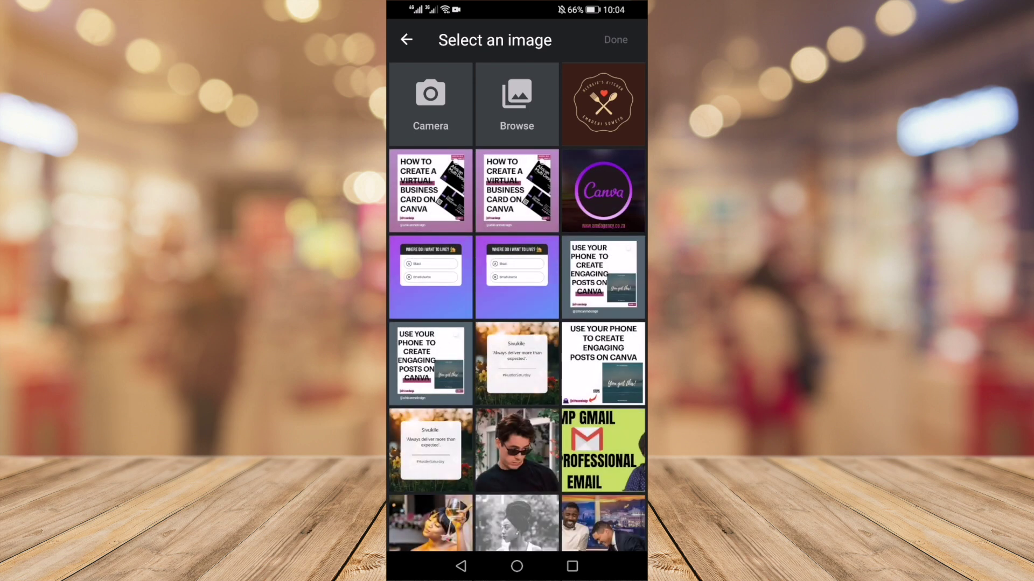
click(603, 104)
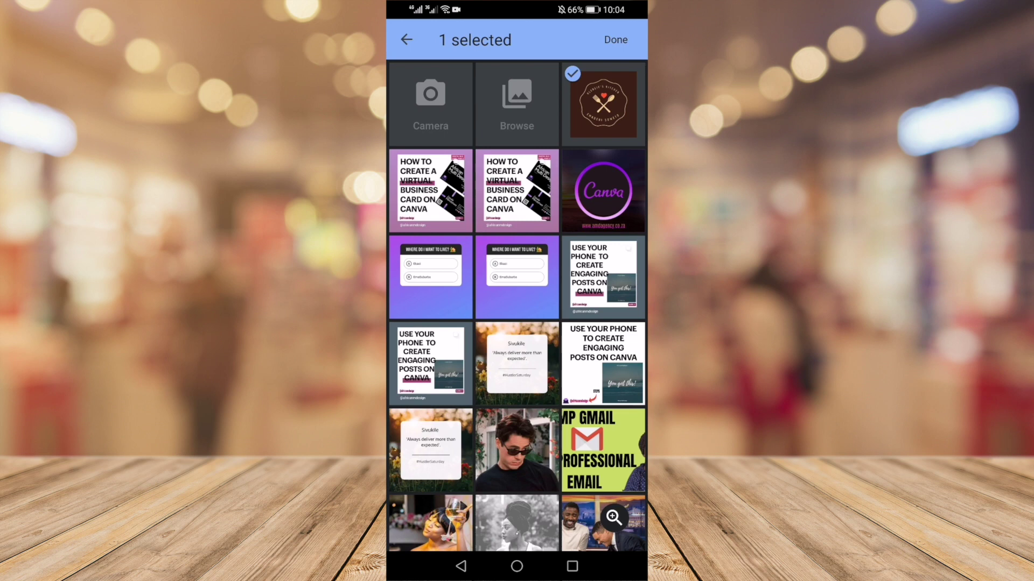
click(615, 40)
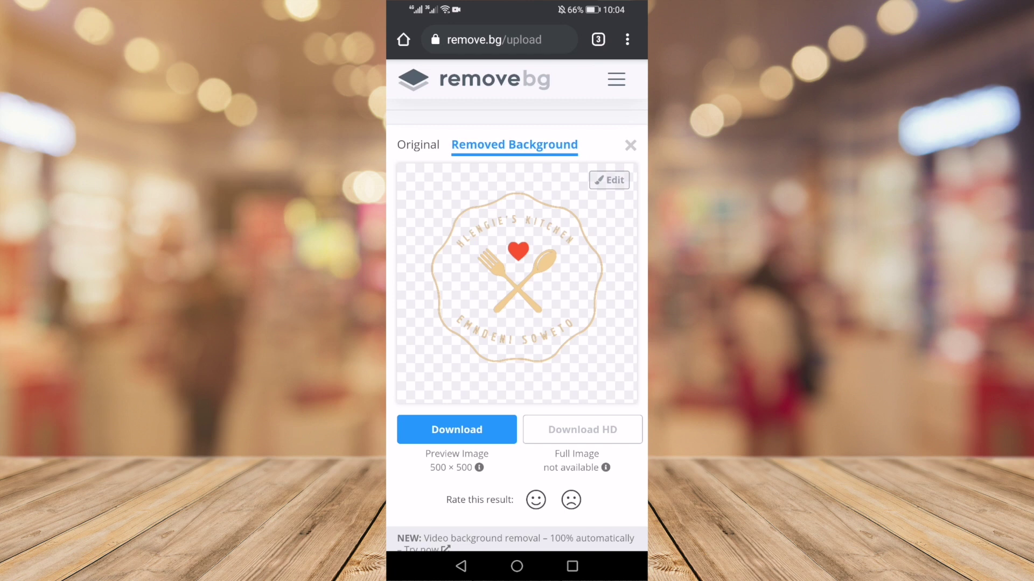
Download the transparent-background logo preview PNG, cancelling a duplicate download.
click(457, 429)
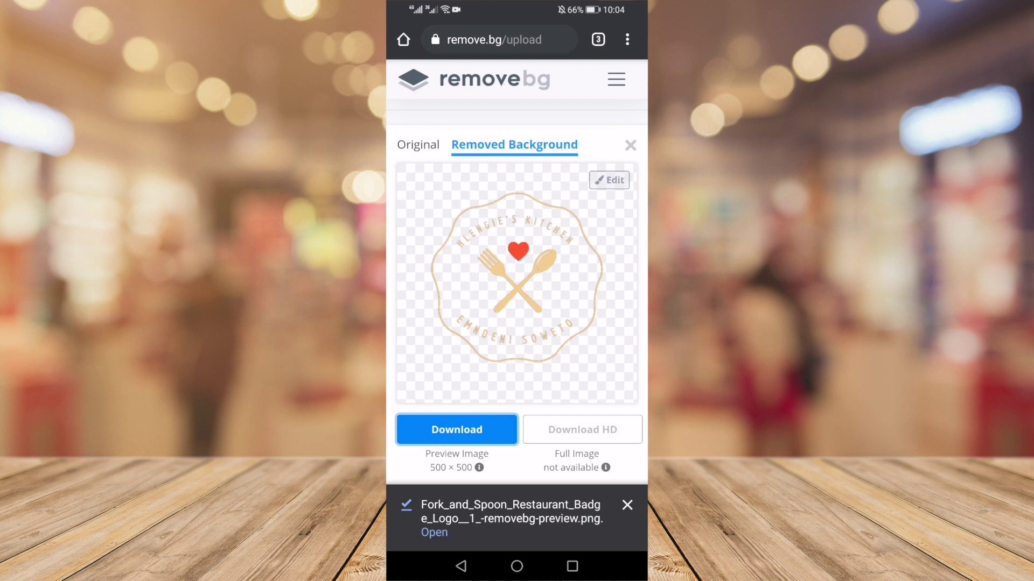
click(626, 506)
click(457, 430)
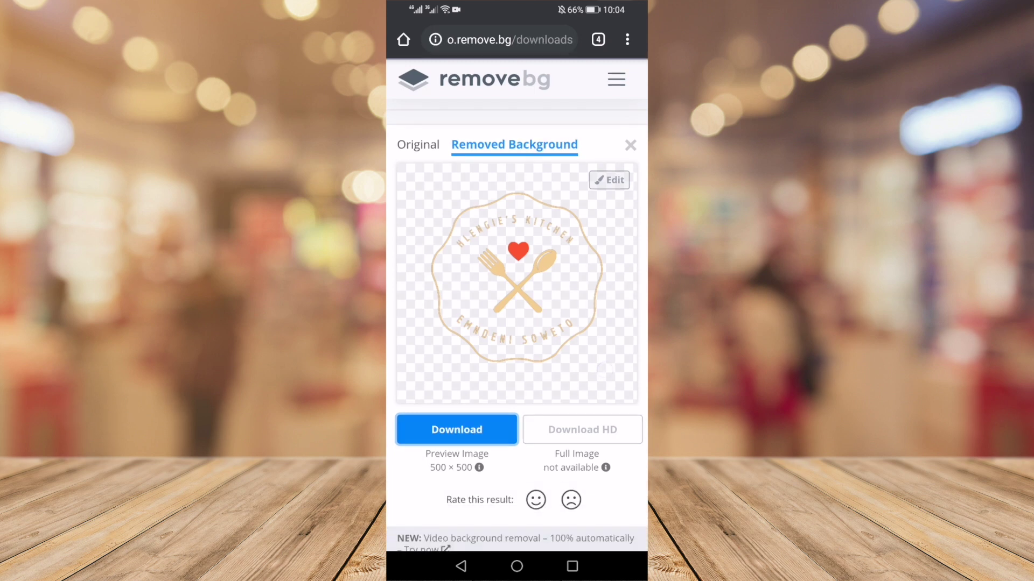
click(584, 421)
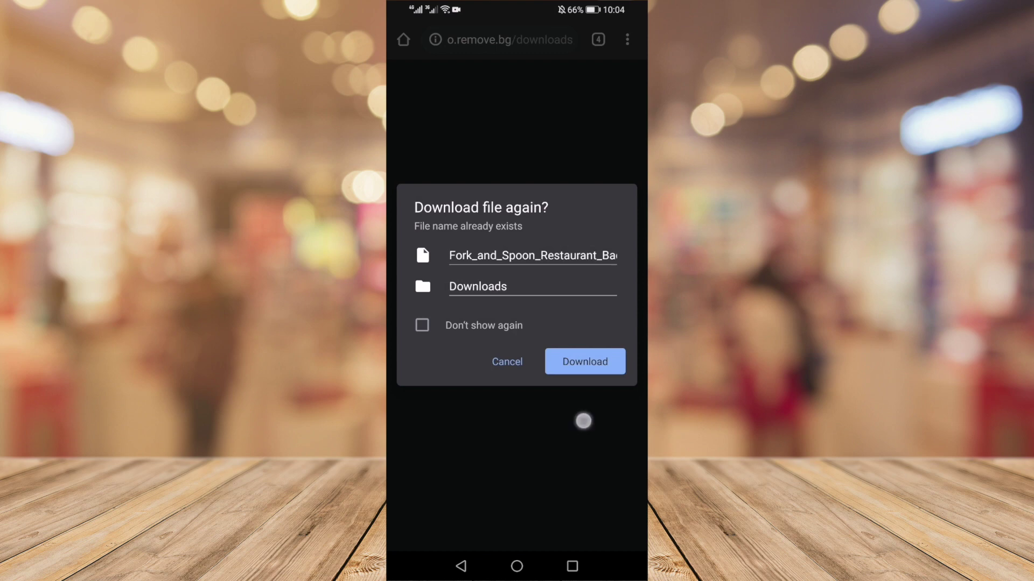
click(507, 362)
click(598, 39)
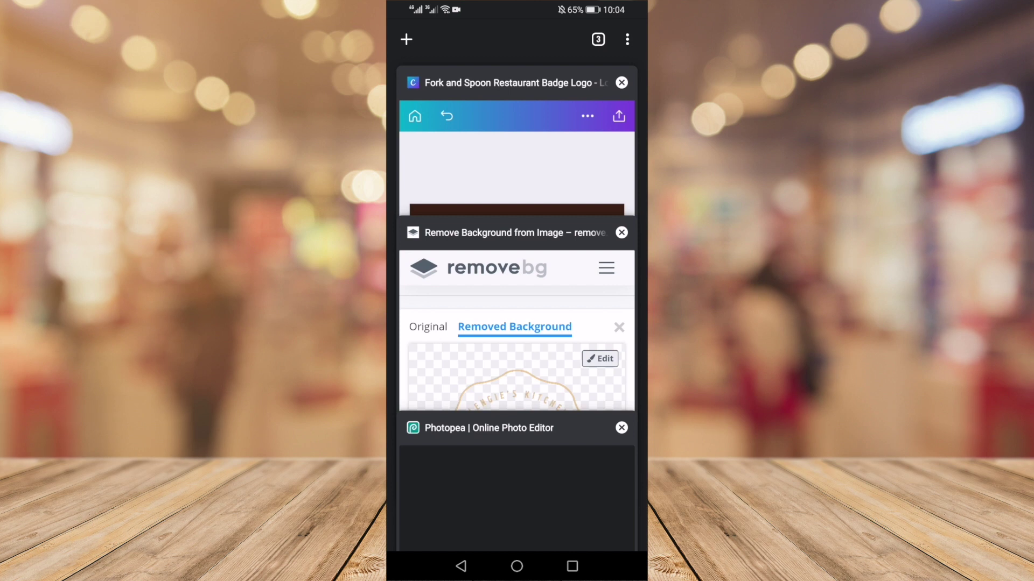
Load the Photopea editor in its browser tab, then go to the home screen.
click(509, 485)
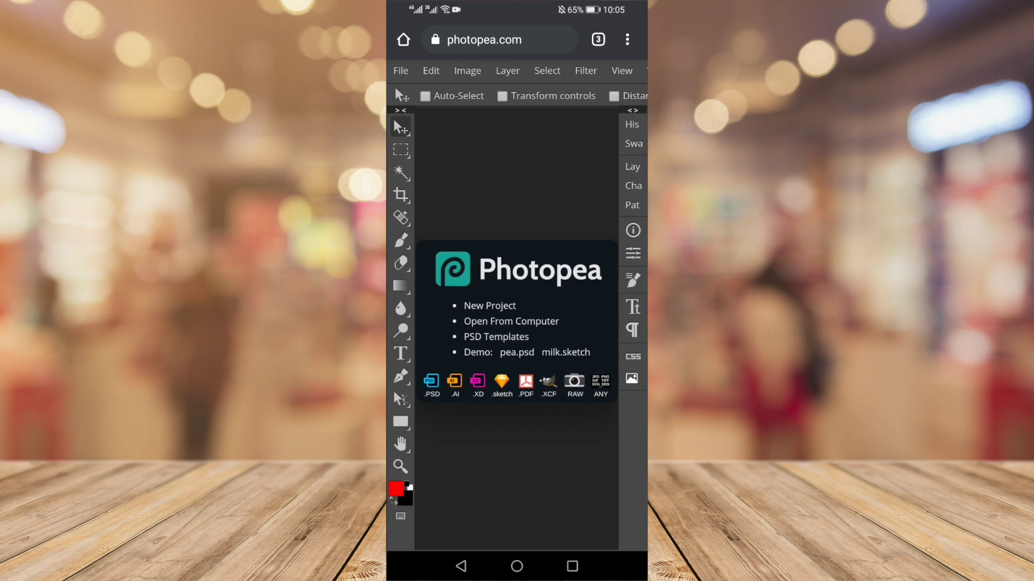
click(598, 38)
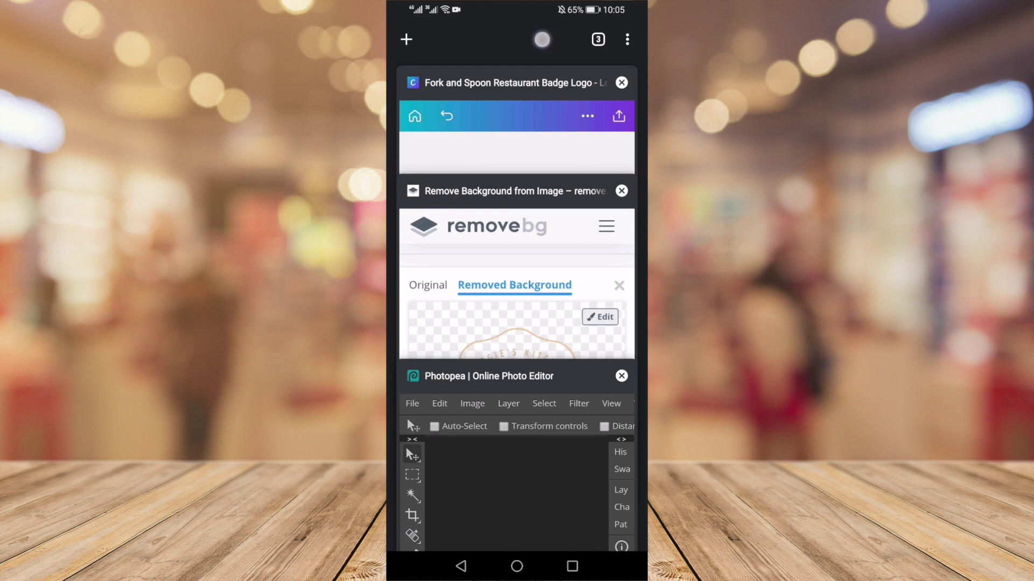
click(517, 567)
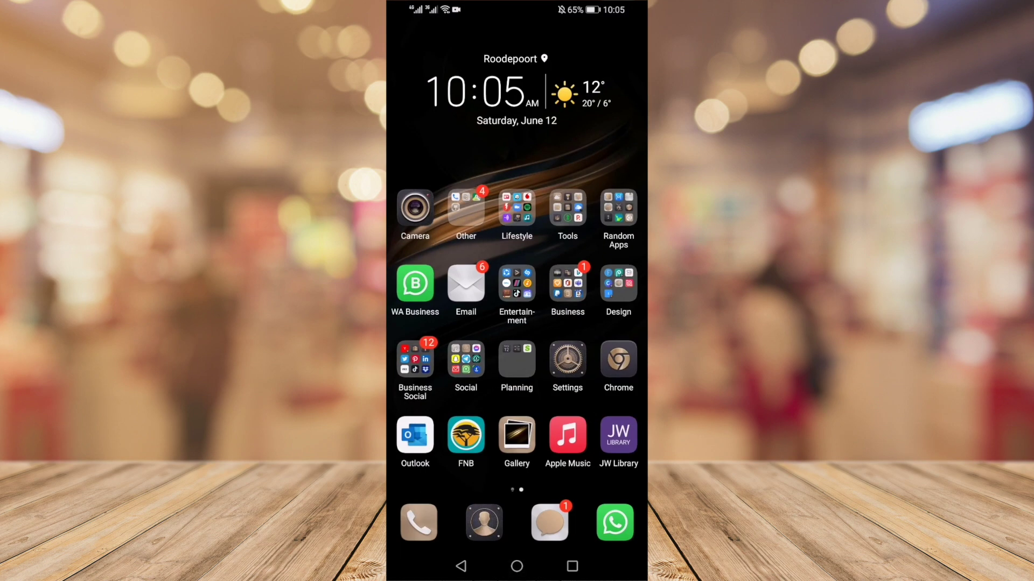
Open File Manager's Download Manager folder under Downloads/Received files.
click(618, 208)
click(450, 319)
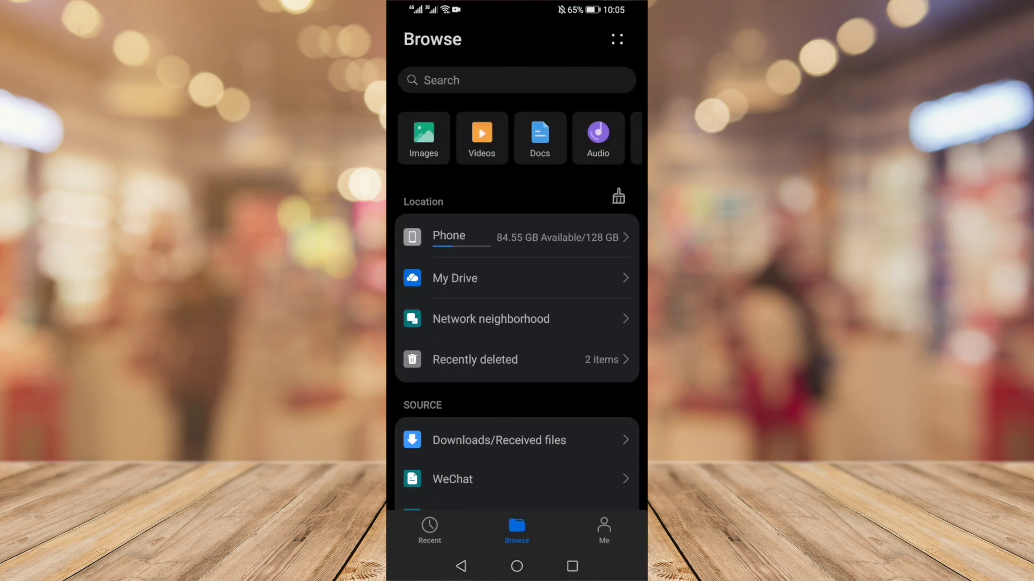
scroll(582, 388, down, 2)
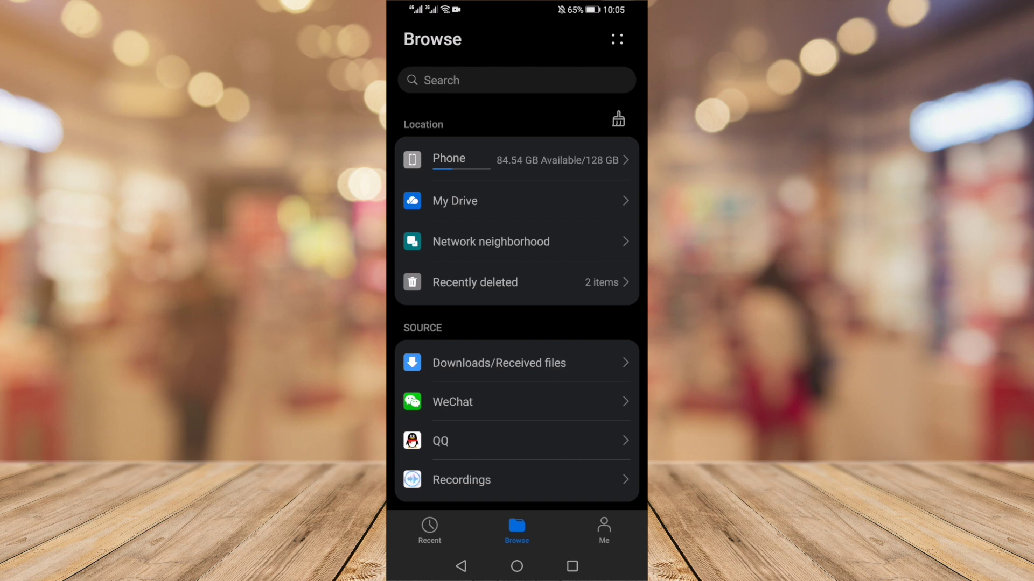
click(553, 366)
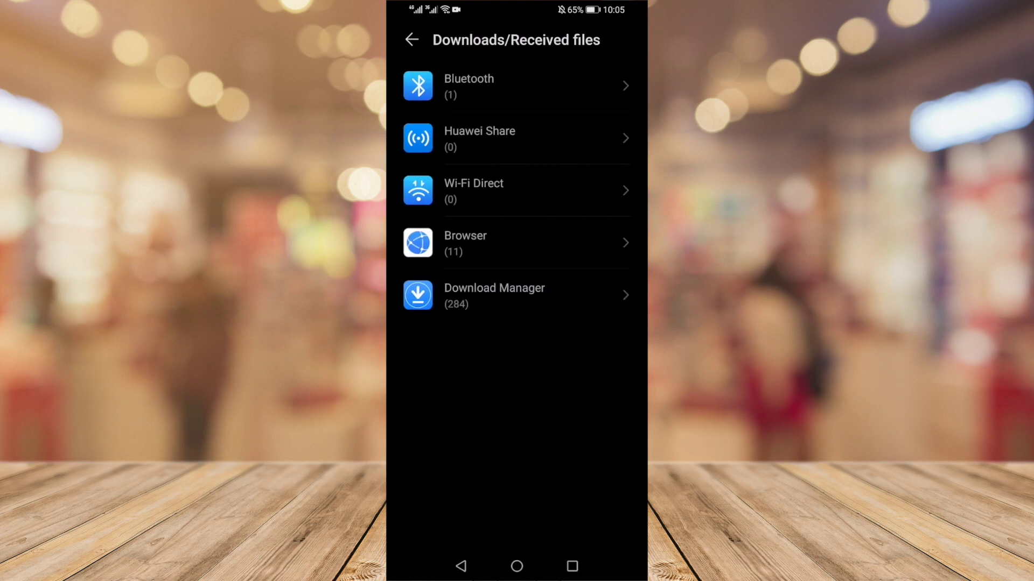
click(518, 303)
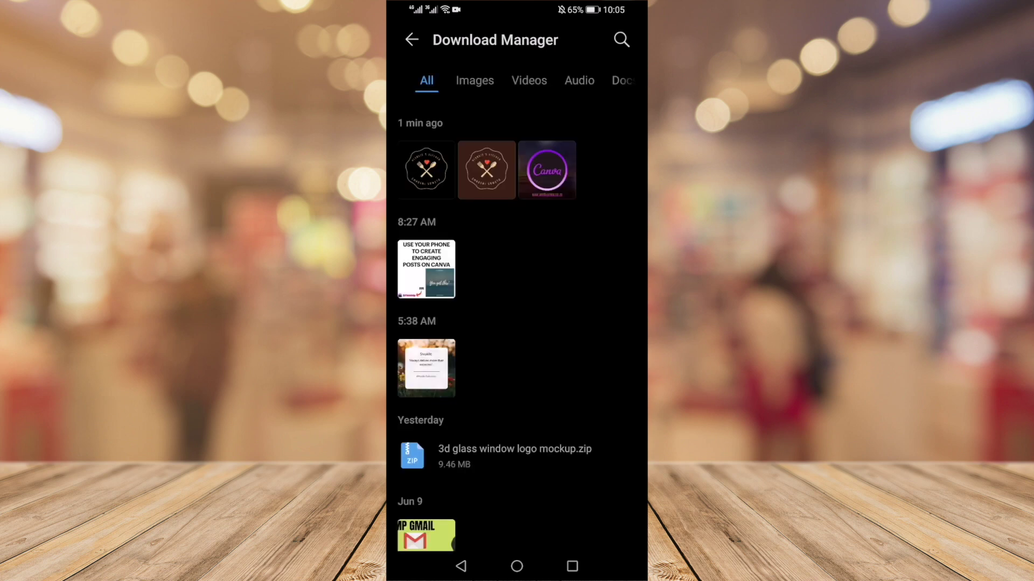
scroll(578, 251, down, 3)
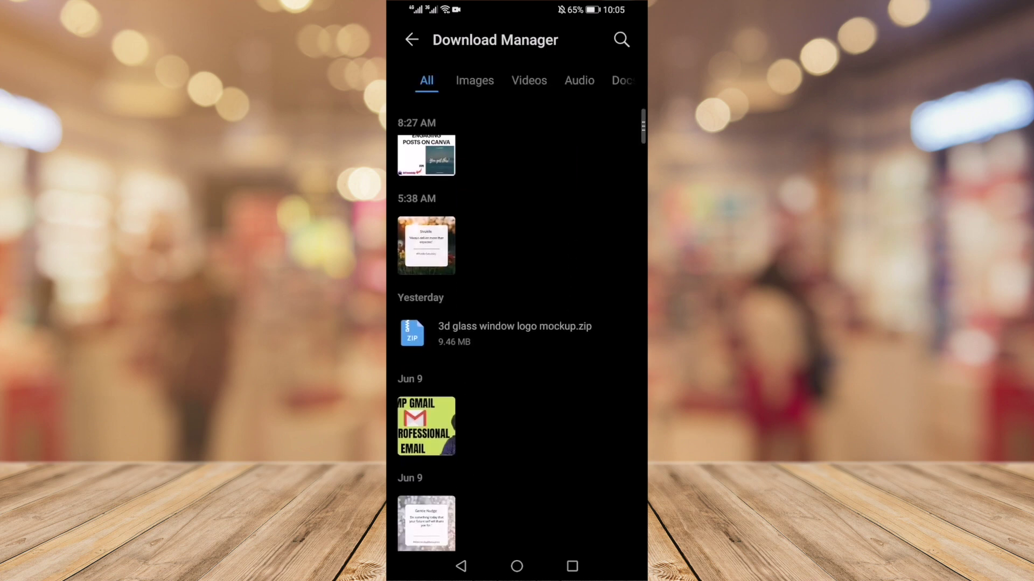
click(515, 334)
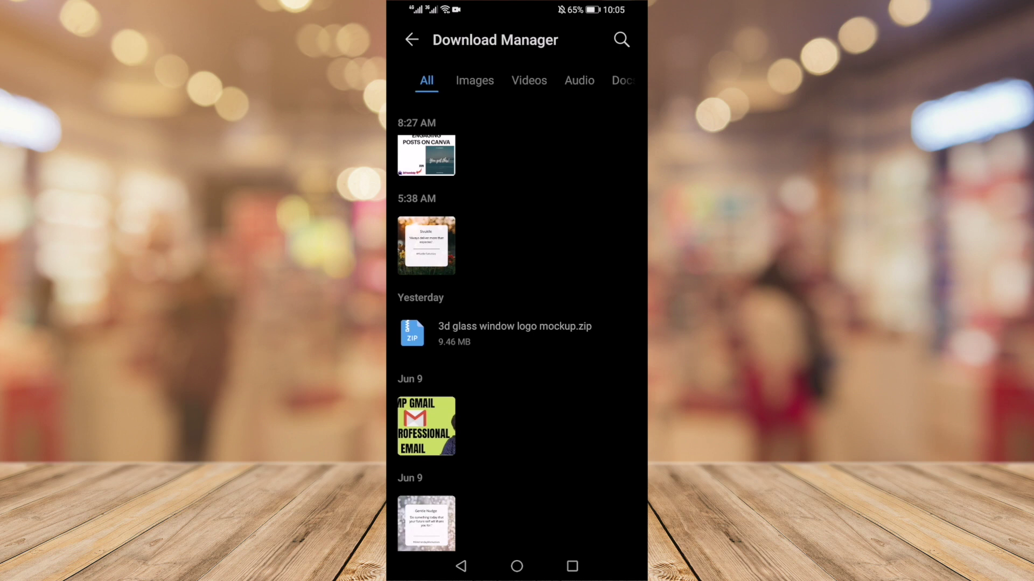
scroll(533, 339, down, 2)
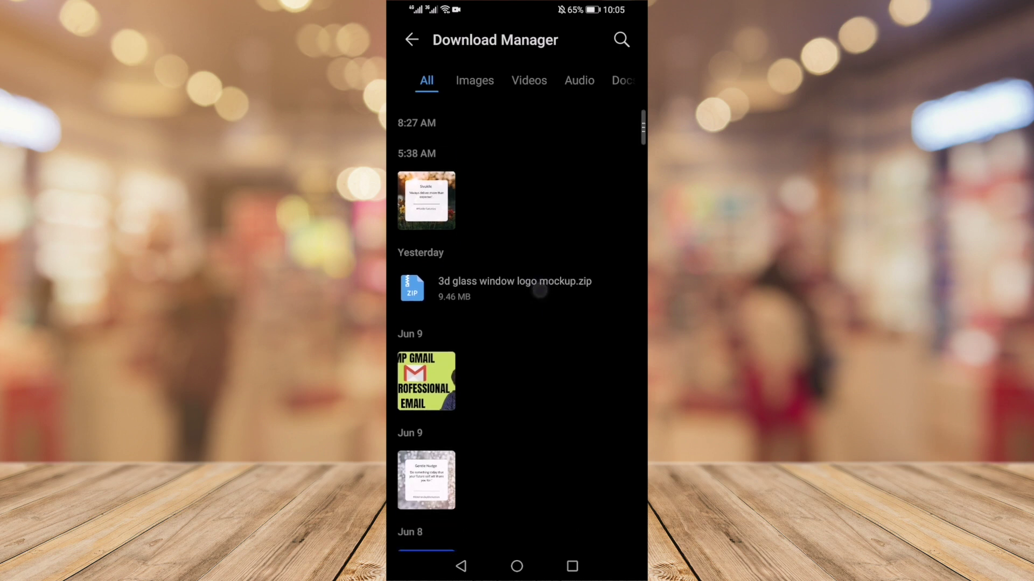
scroll(535, 322, down, 1)
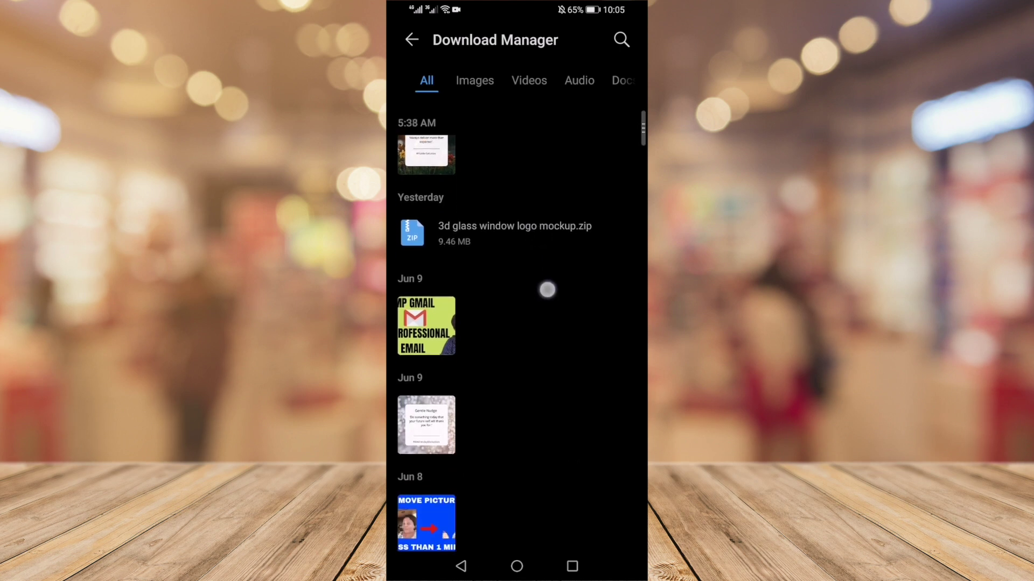
Open the 3d glass window logo mockup zip and extract its mockup files.
click(503, 264)
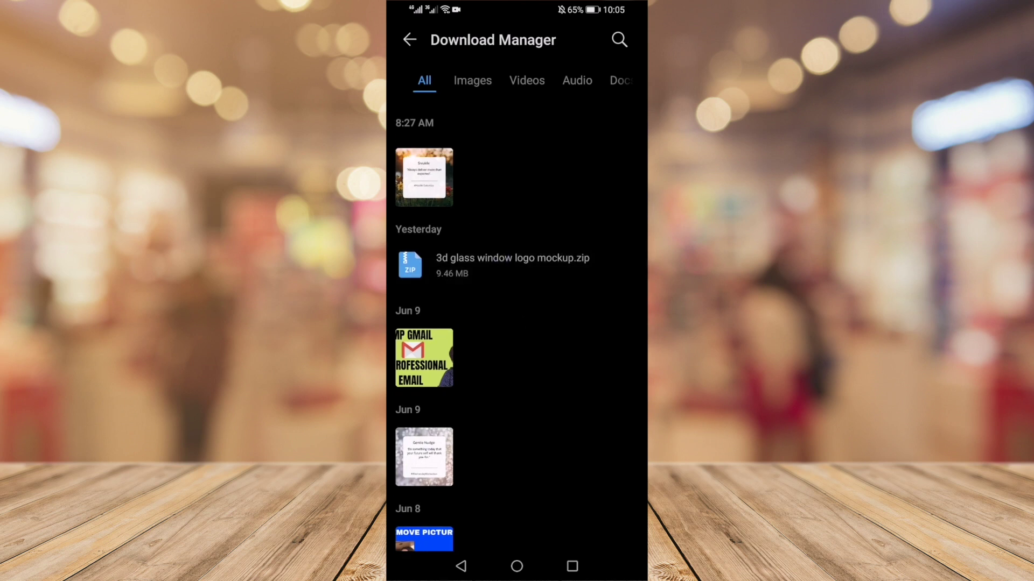
click(517, 113)
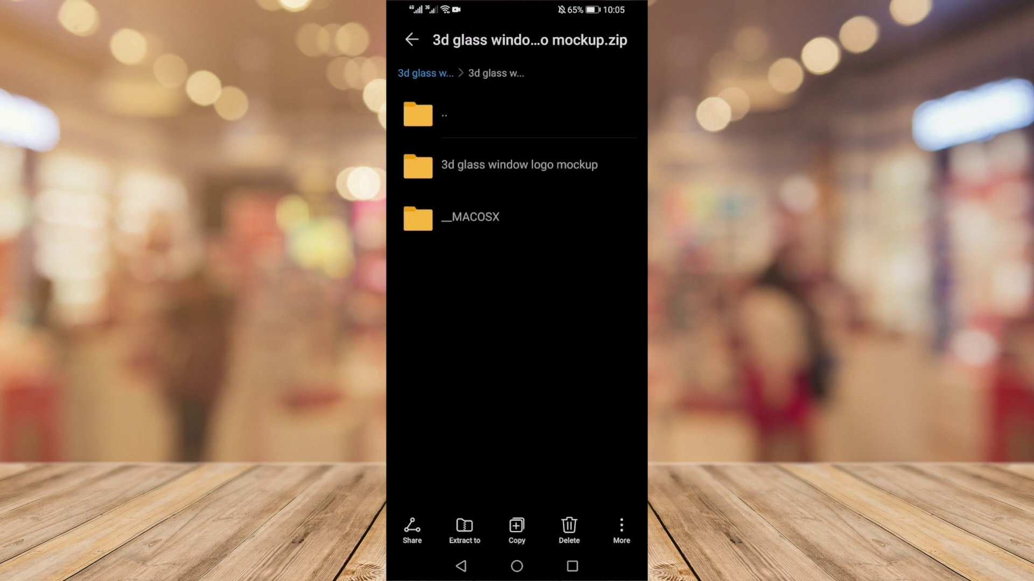
click(519, 165)
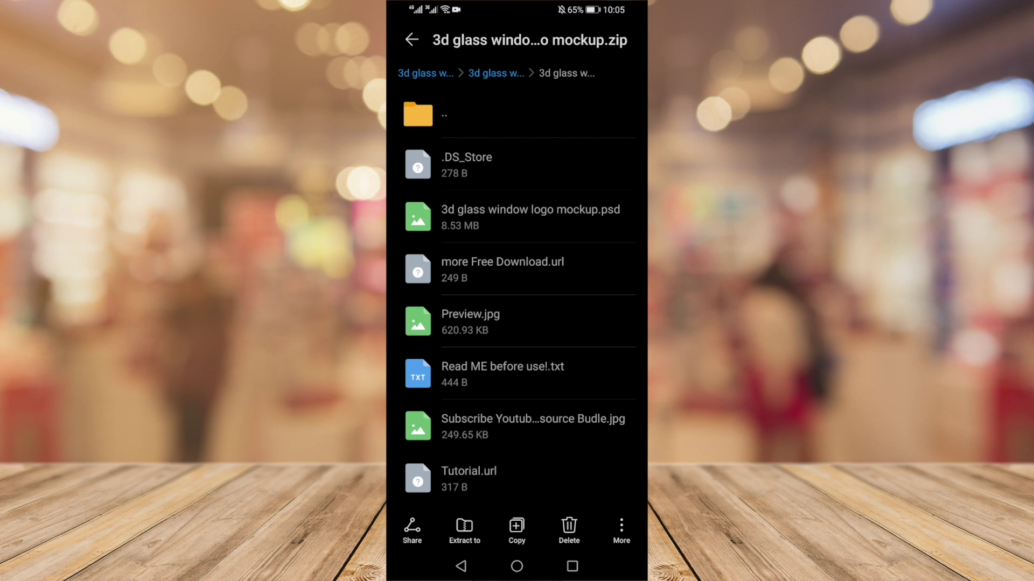
click(464, 530)
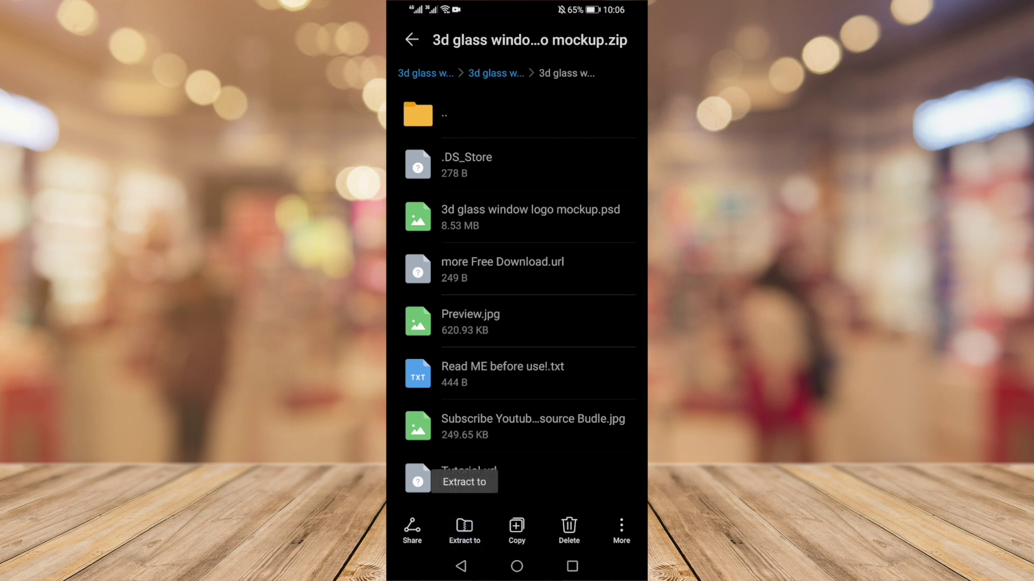
click(464, 530)
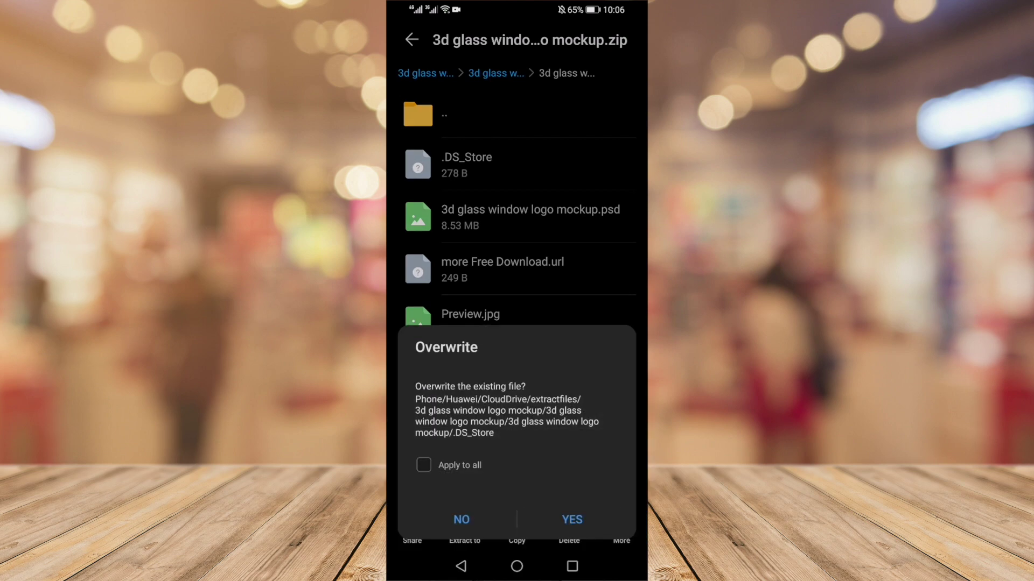
Overwrite the existing files, skip the hidden system file, and return home.
click(571, 520)
click(572, 519)
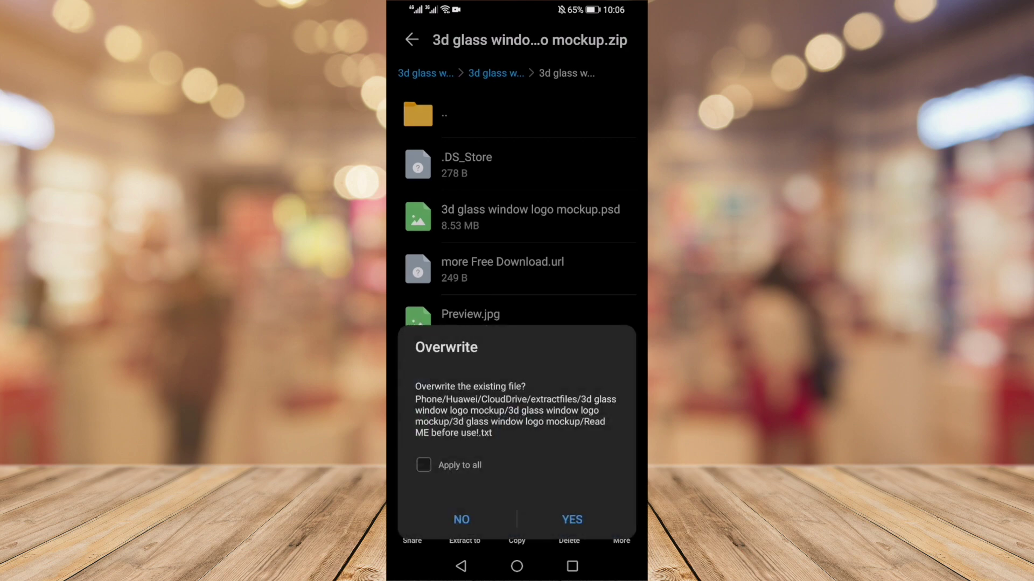
click(572, 519)
click(461, 519)
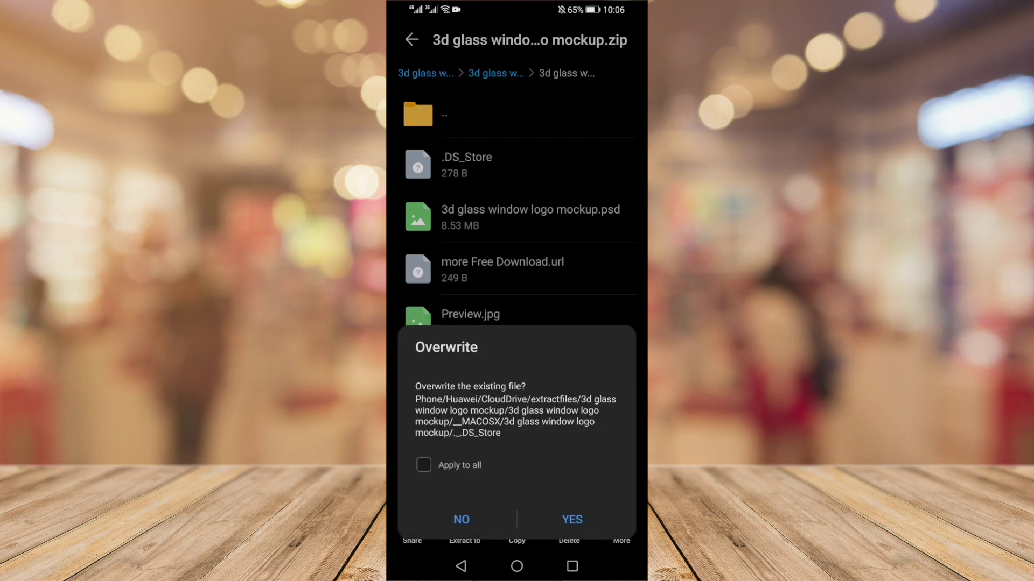
click(572, 519)
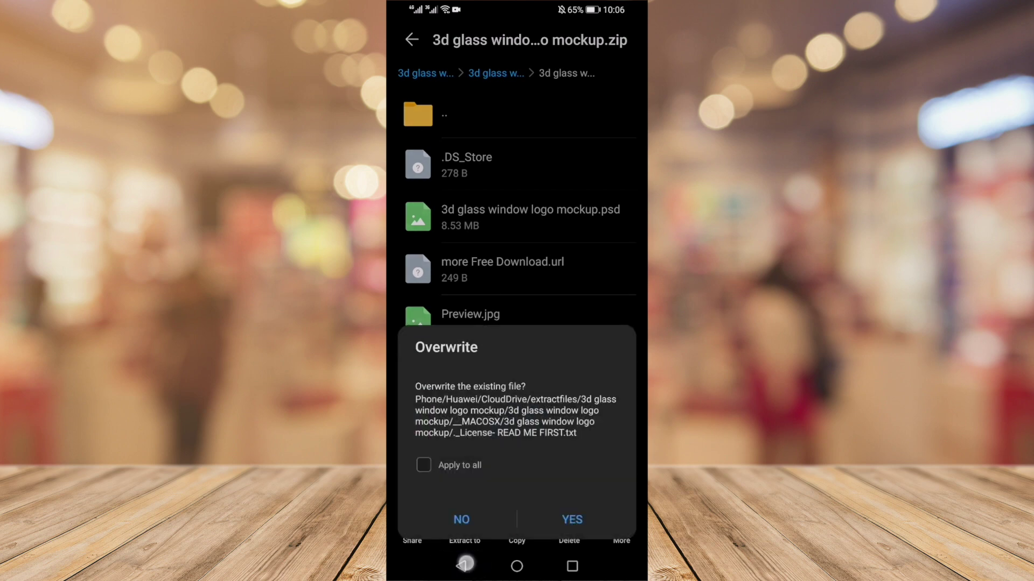
click(462, 567)
click(517, 567)
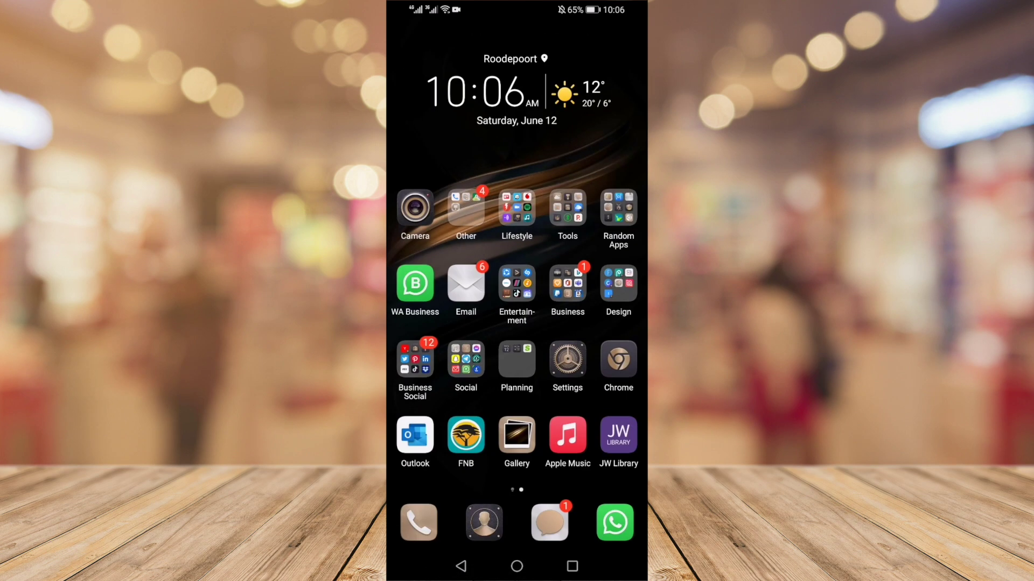
Open '3d glass window logo mockup.psd' from the phone's Files in Photopea.
click(618, 360)
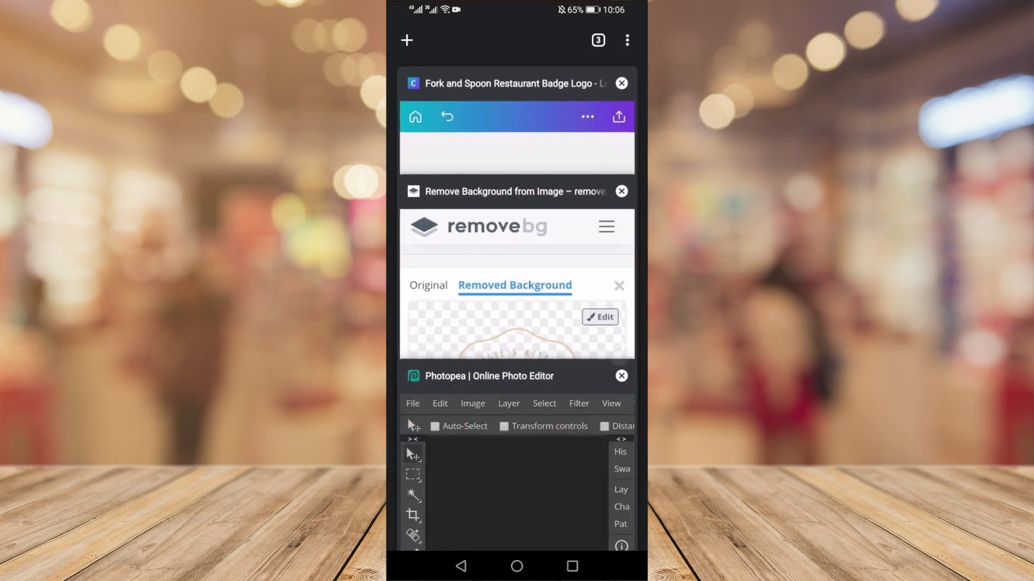
click(564, 481)
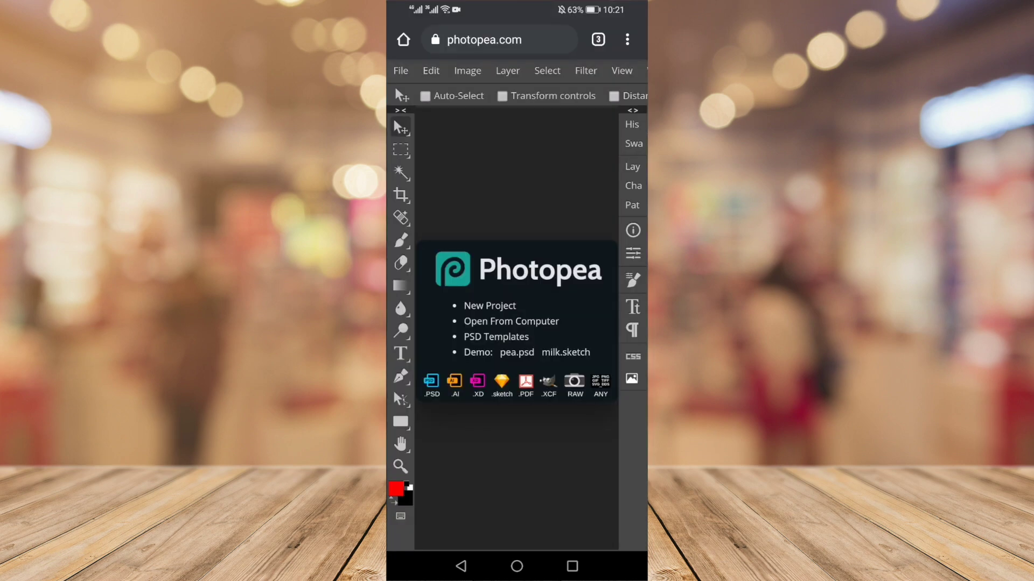
click(517, 320)
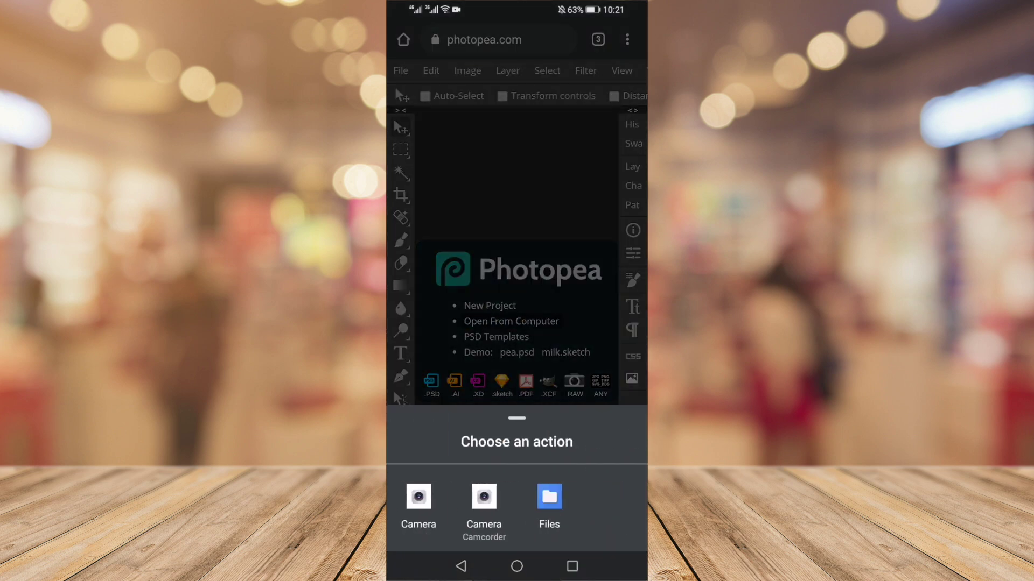
click(549, 505)
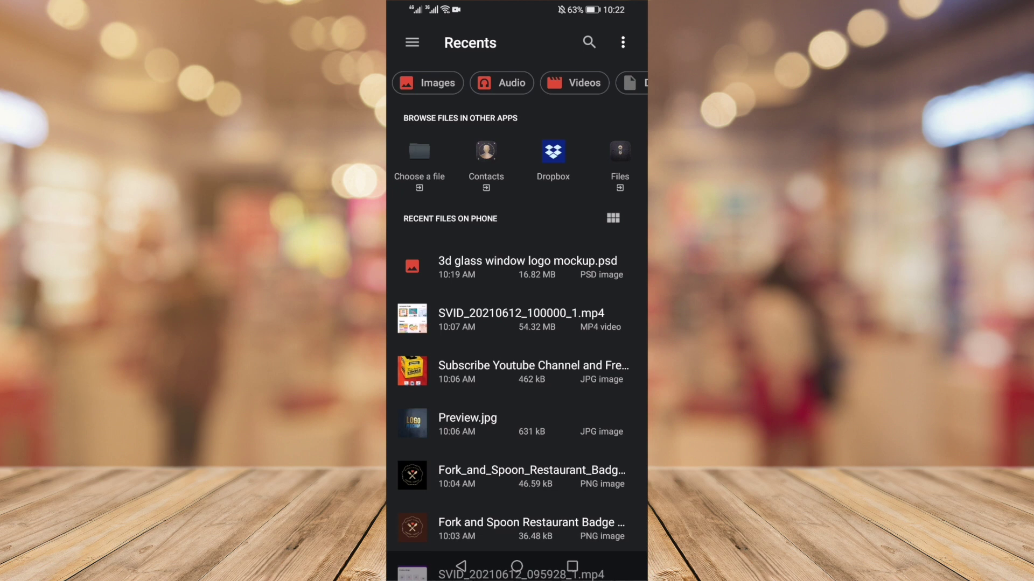
scroll(612, 274, down, 1)
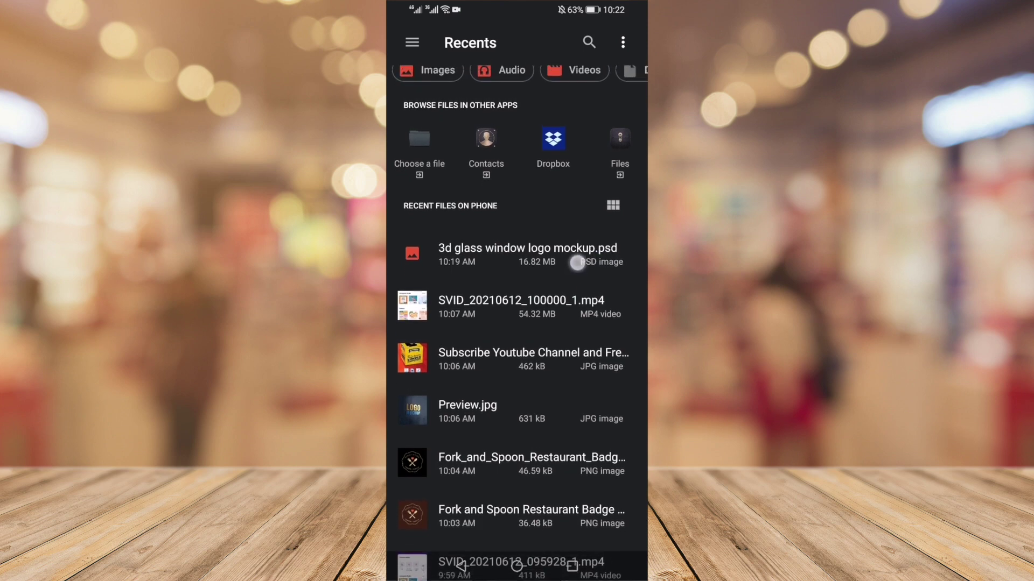
mouse_move(594, 263)
mouse_down()
mouse_move(589, 234)
mouse_move(589, 263)
mouse_up()
click(553, 234)
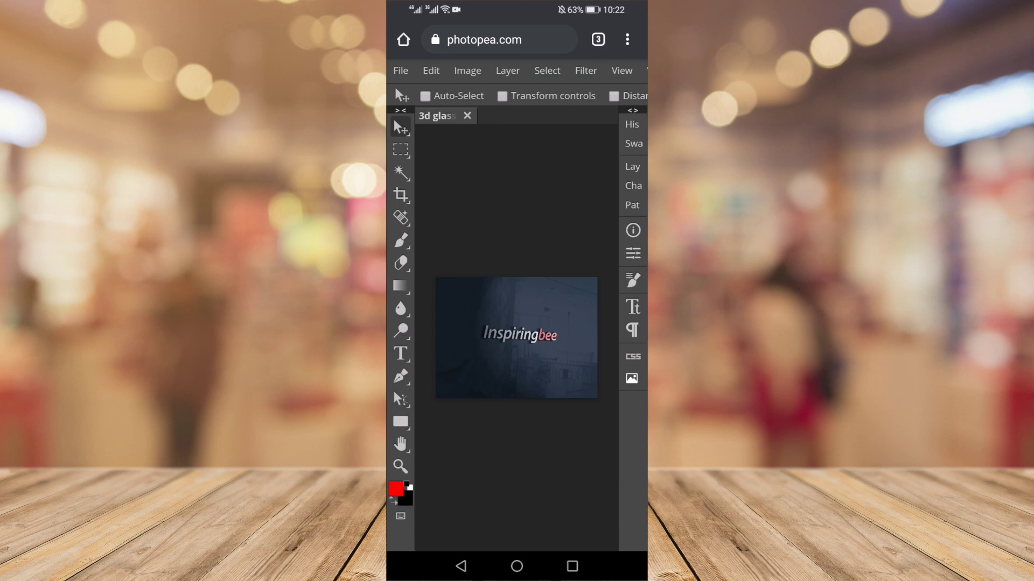
Open the mockup's 'Your Logo' smart object from the Layers list into its own tab.
click(633, 166)
click(633, 167)
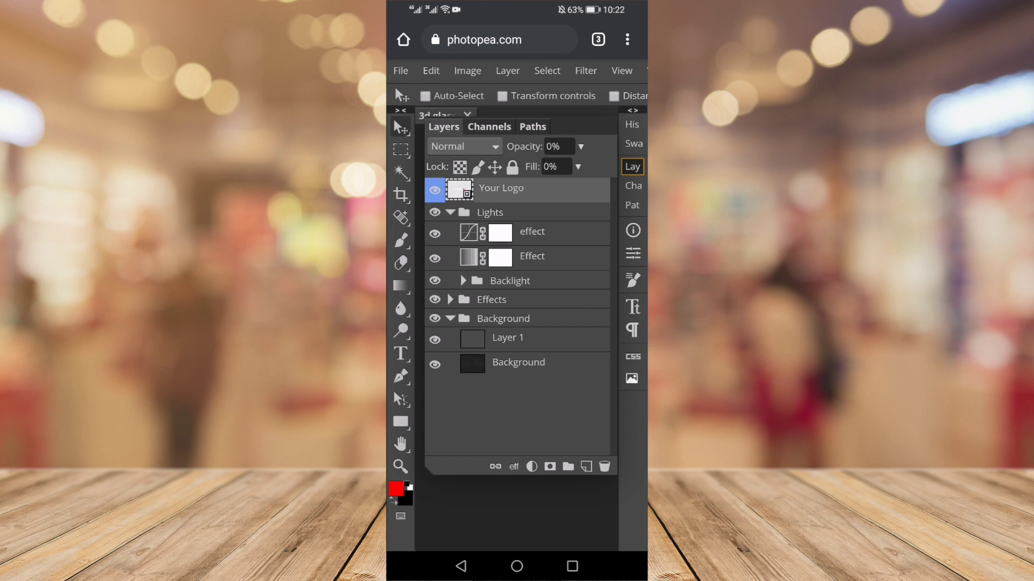
double_click(461, 189)
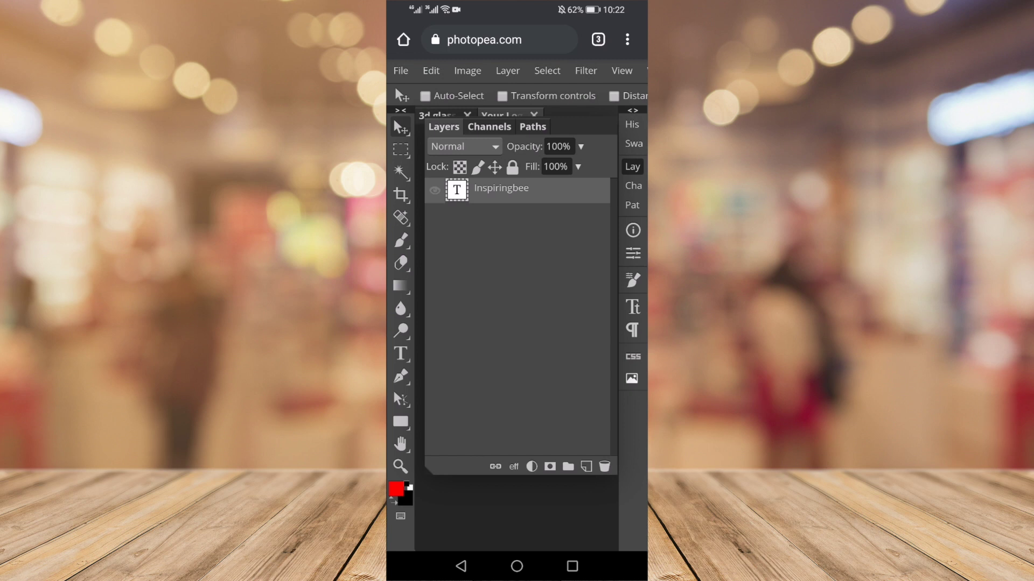
click(633, 166)
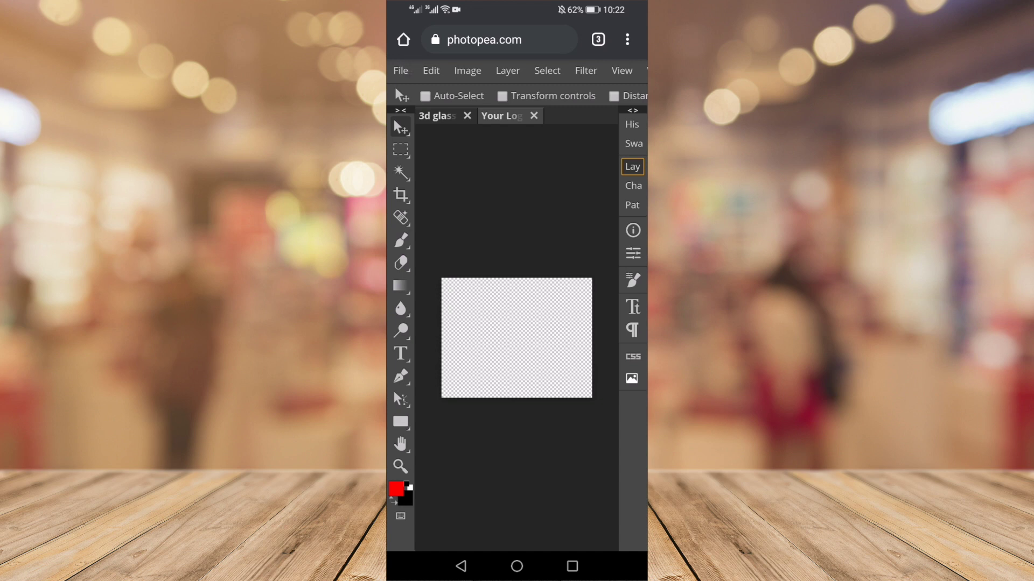
Place the Fork and Spoon badge PNG from the phone's Downloads into the logo canvas.
click(400, 70)
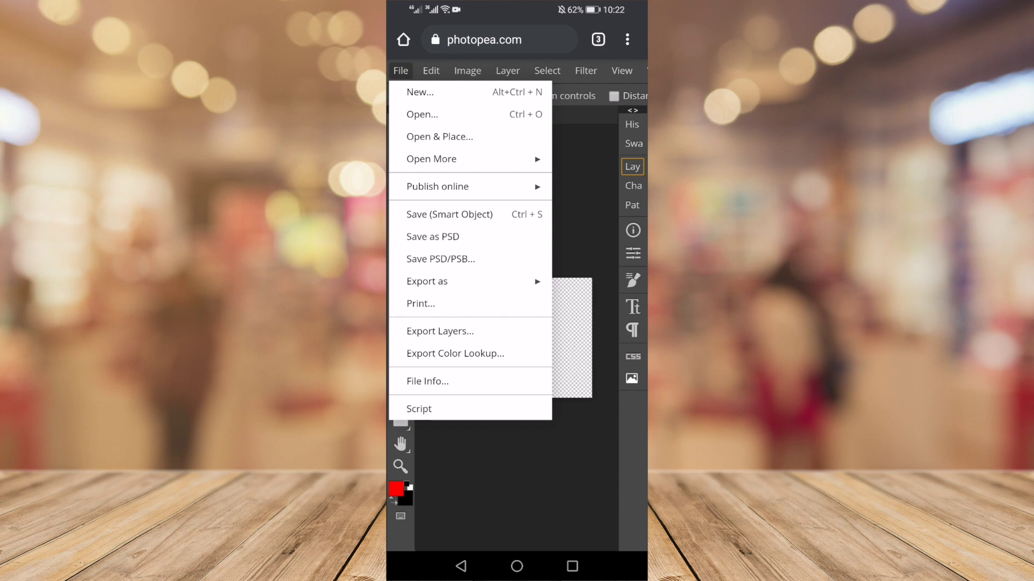
click(440, 136)
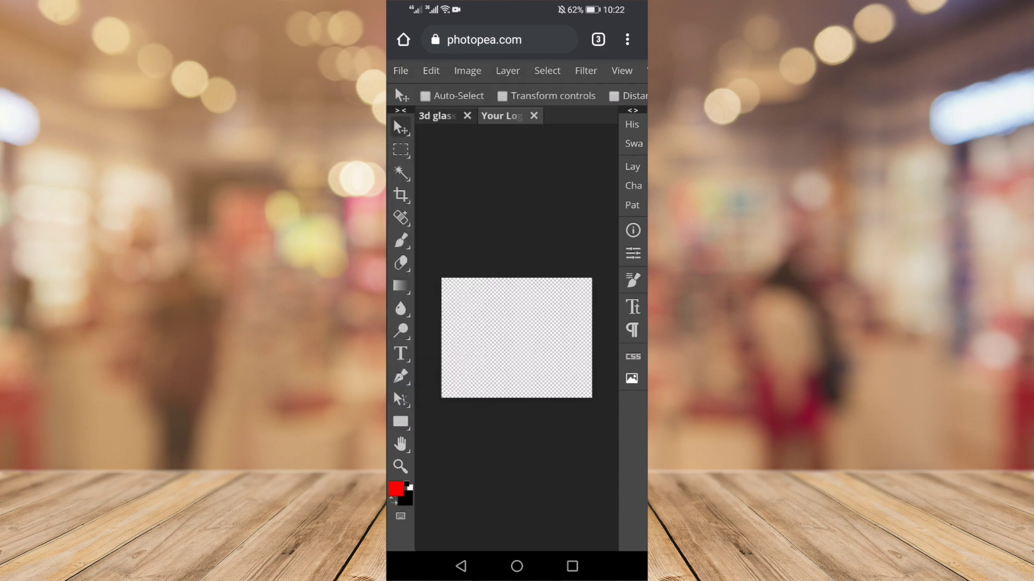
click(550, 499)
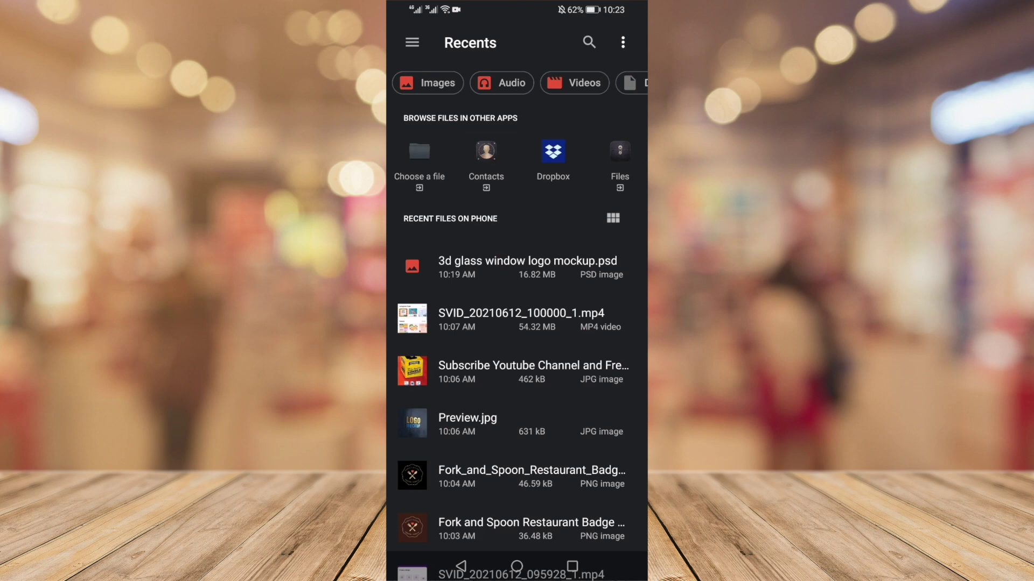
click(412, 43)
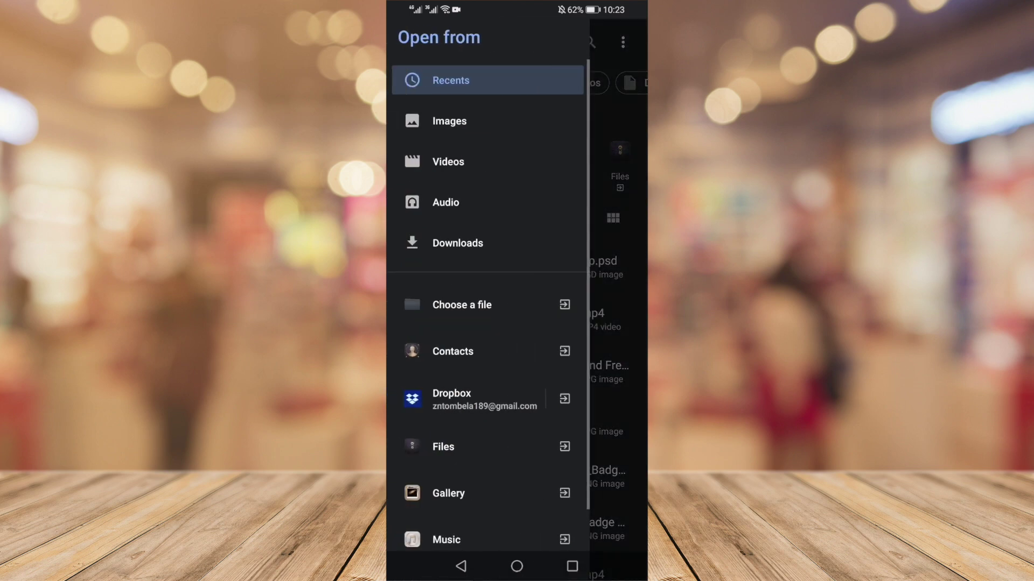
click(500, 244)
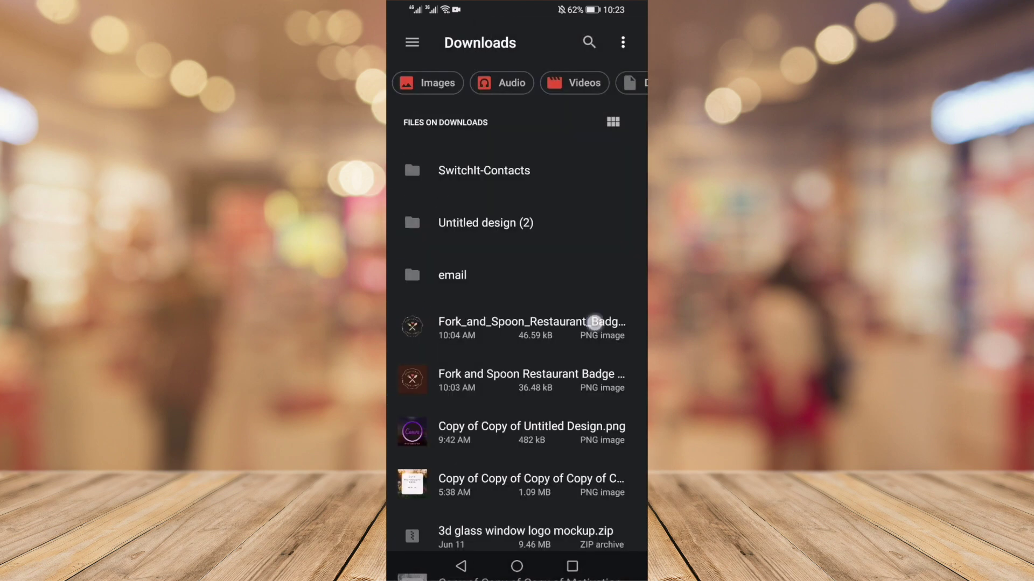
scroll(594, 322, down, 2)
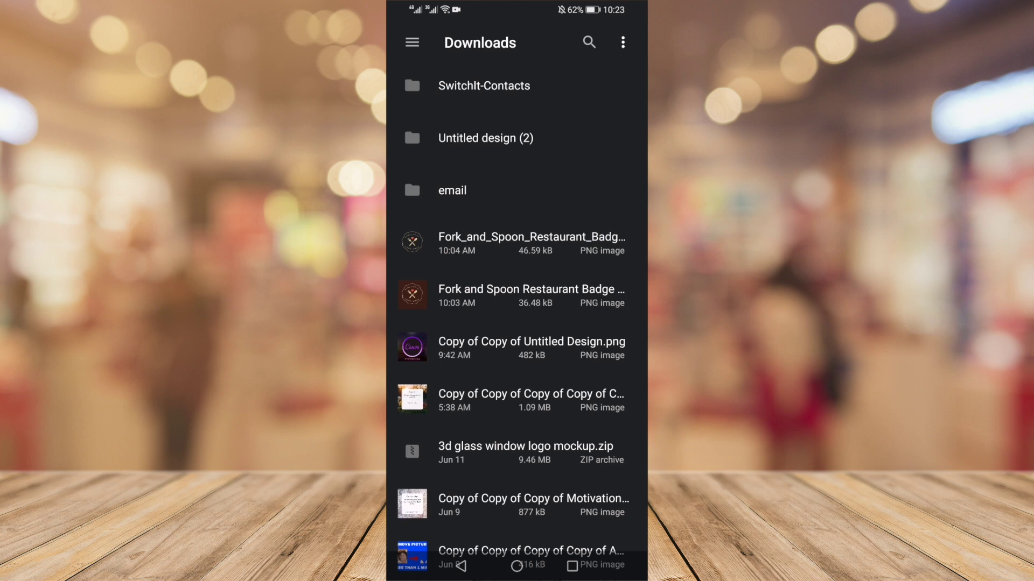
click(552, 249)
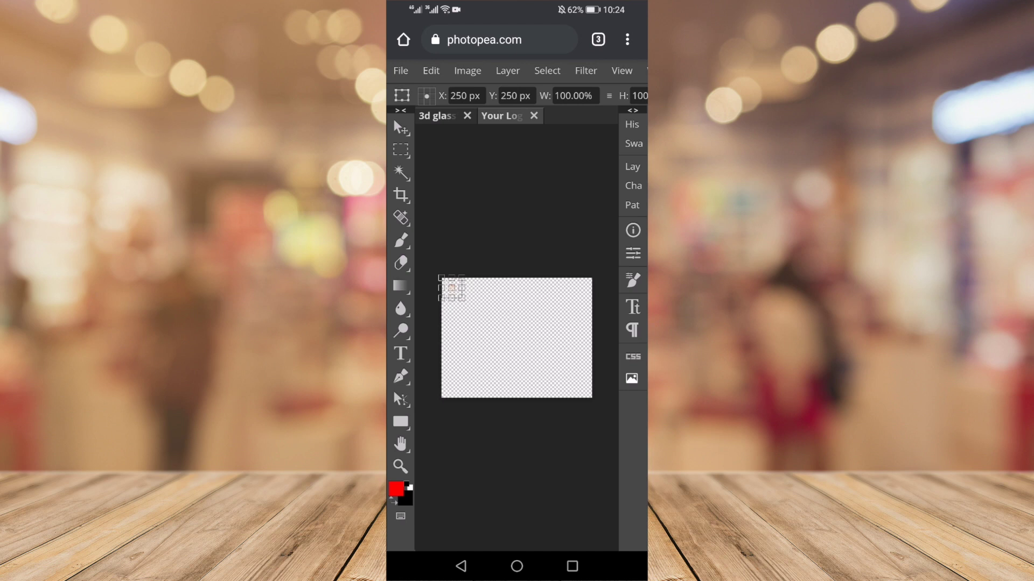
Scale the badge up to fill the Your Logo canvas, centre it, and keep it level.
mouse_move(462, 301)
mouse_down()
mouse_move(531, 353)
mouse_move(554, 405)
mouse_move(561, 395)
mouse_up()
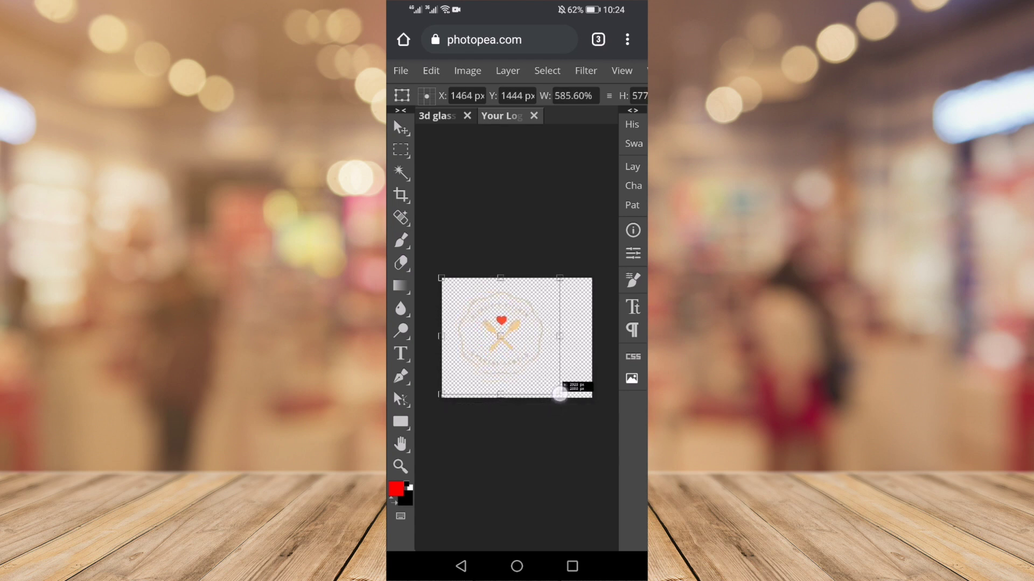
drag(499, 334, 547, 337)
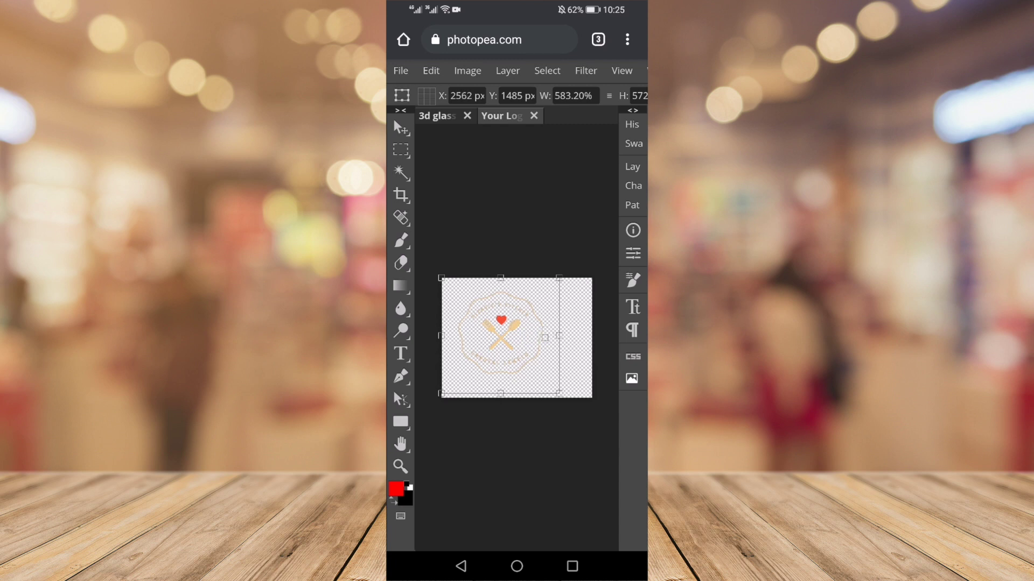
mouse_move(491, 326)
mouse_down()
mouse_move(510, 325)
mouse_move(498, 329)
mouse_up()
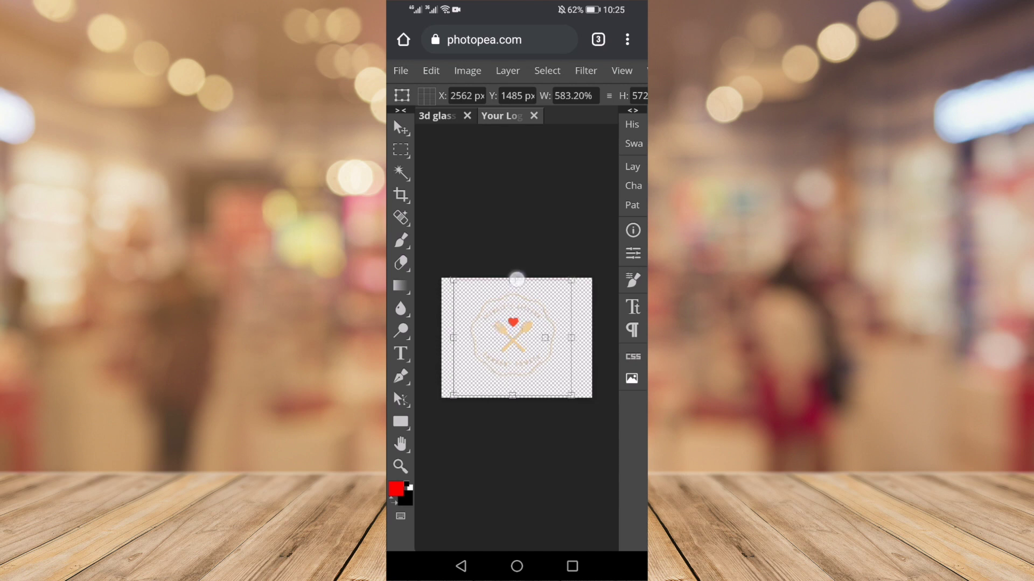
drag(517, 280, 514, 270)
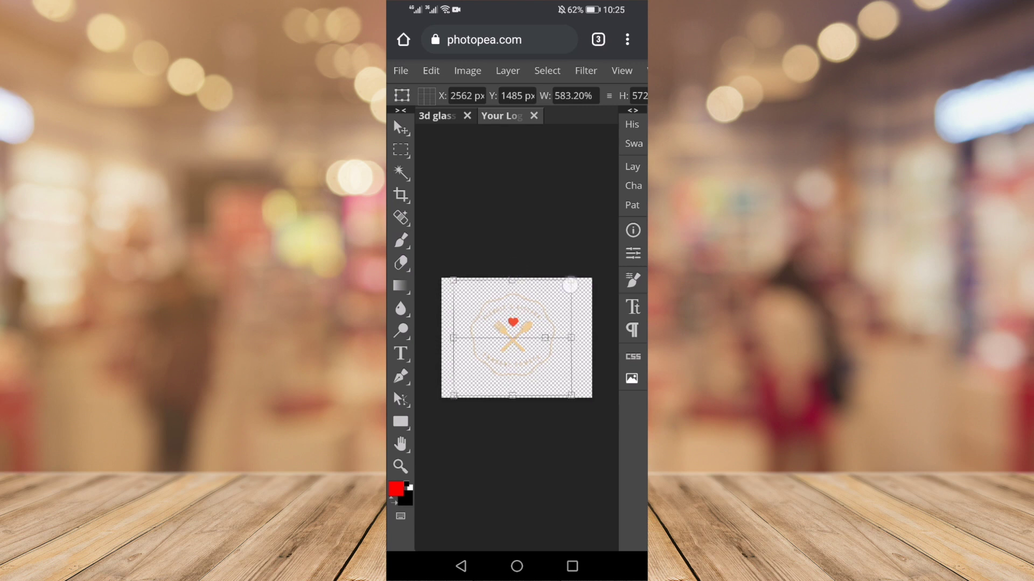
drag(569, 282, 574, 284)
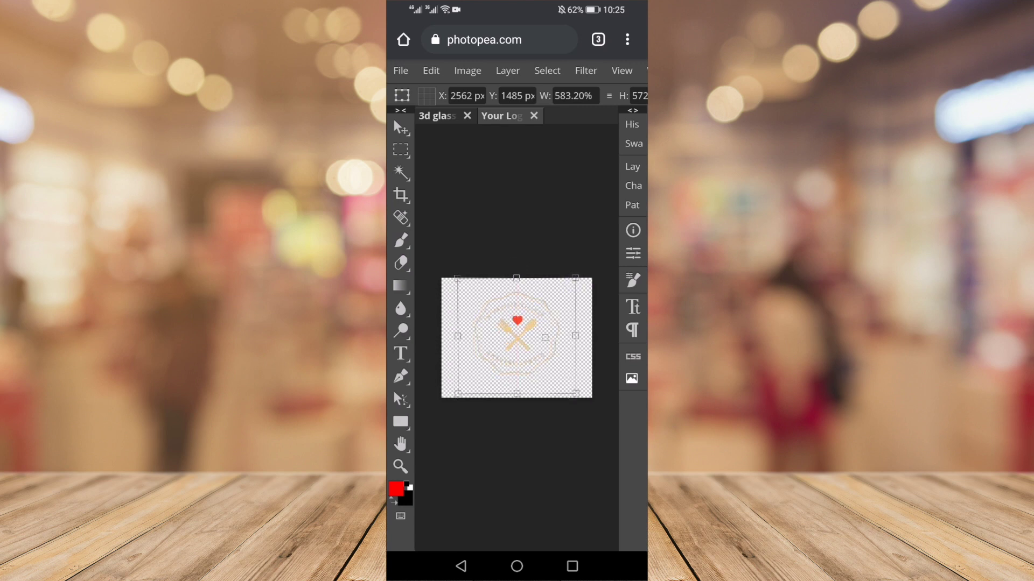
drag(574, 400, 572, 410)
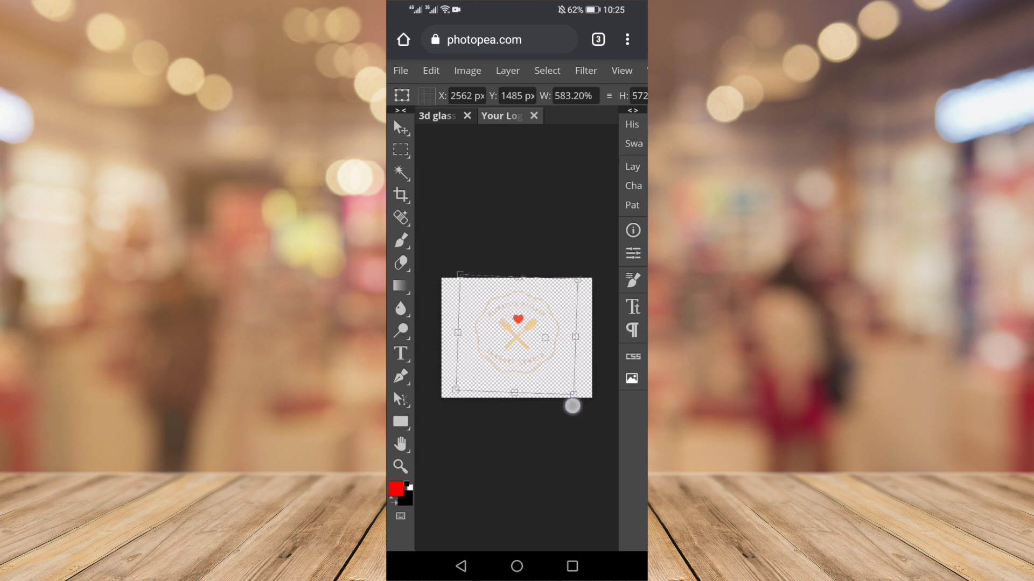
drag(572, 411, 574, 398)
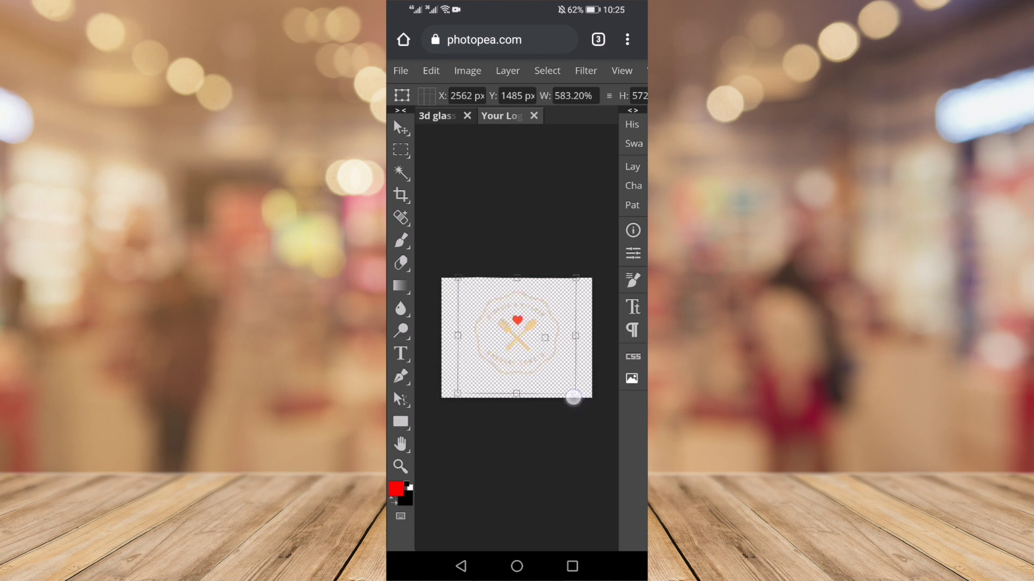
click(401, 71)
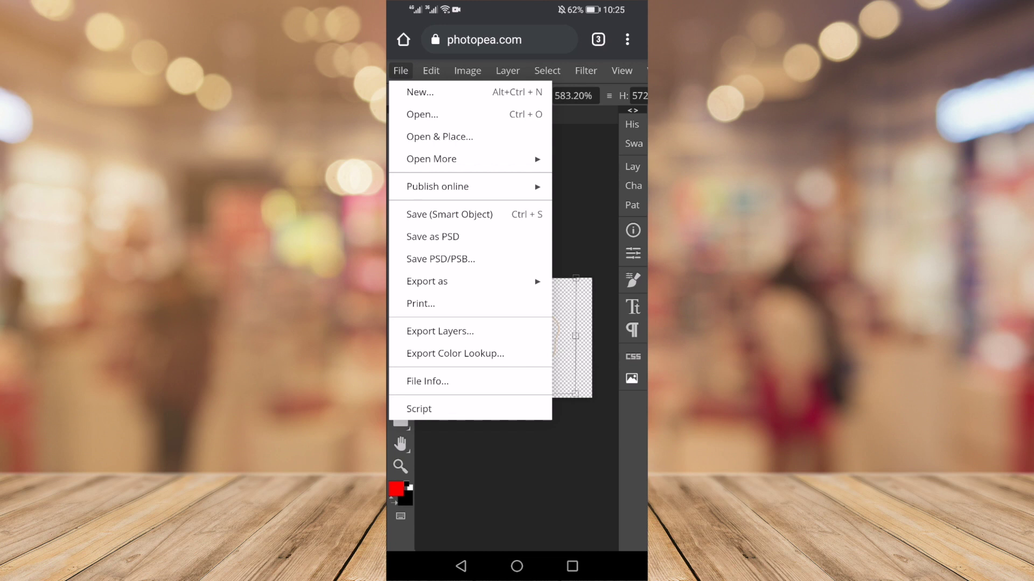
Save the smart object edits and return to the 3d glass window mockup document.
click(474, 213)
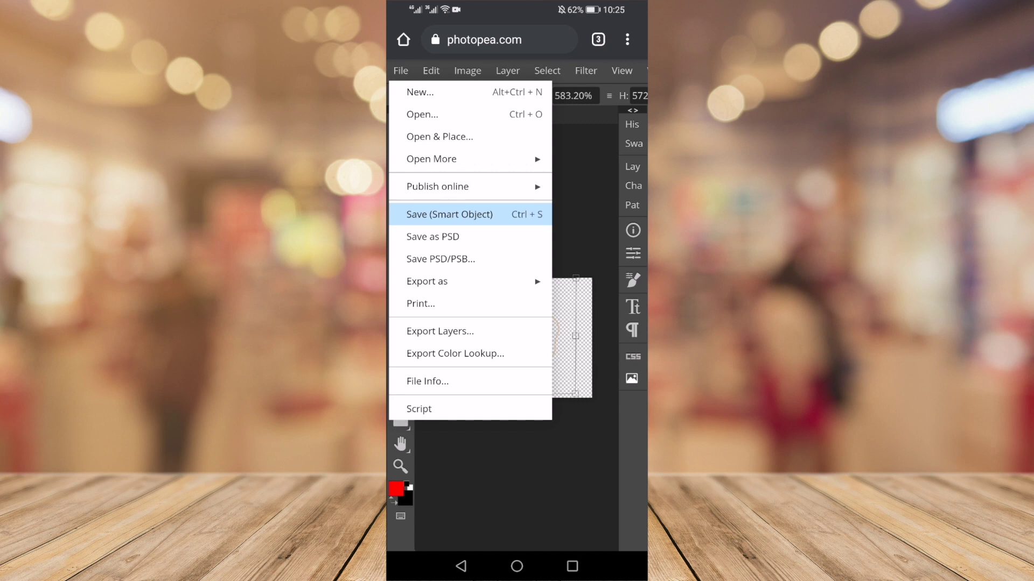
click(492, 214)
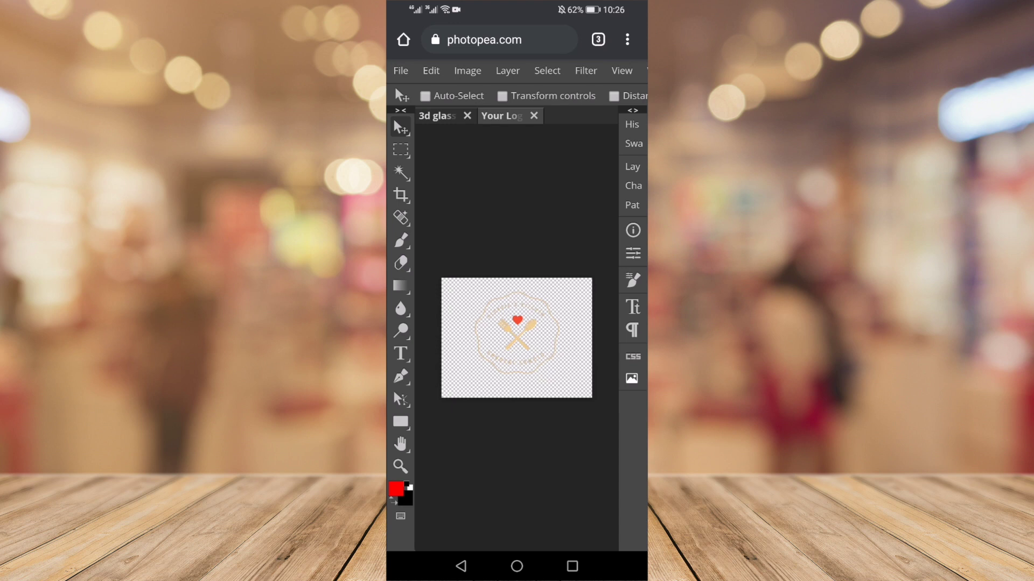
click(437, 116)
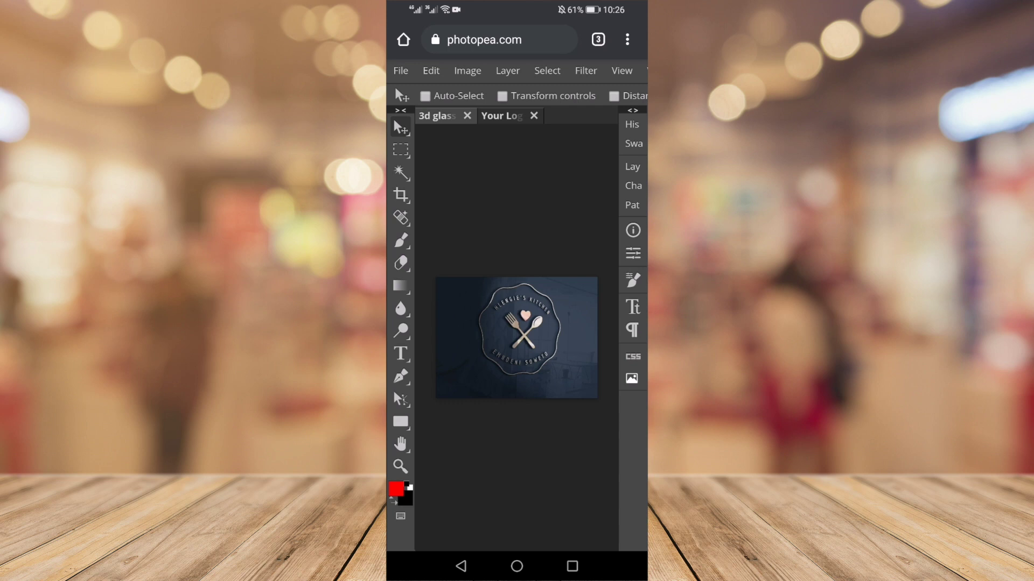
Export the mockup as PNG '3d glass window logo mockup.png' and open the download.
click(400, 70)
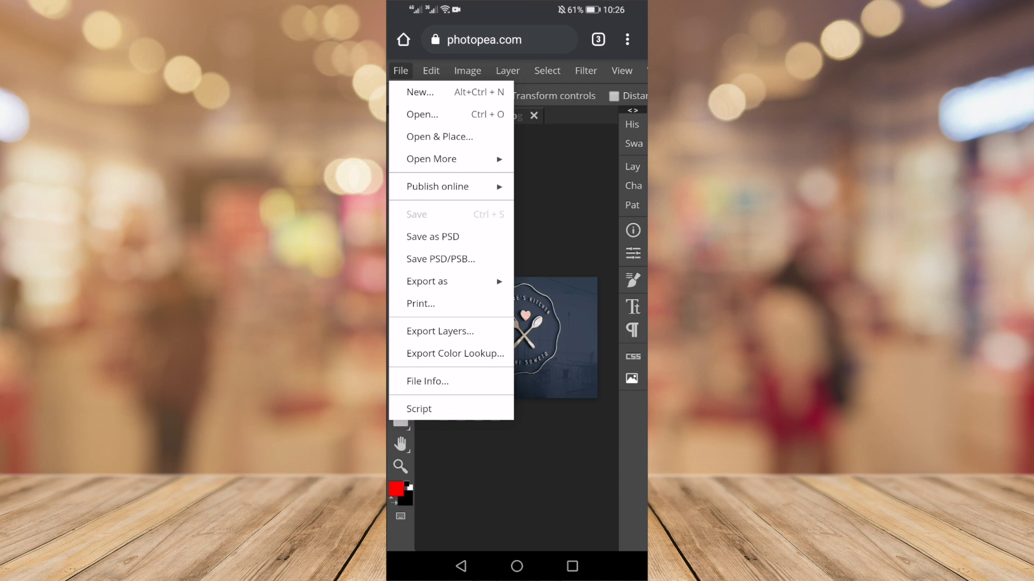
click(479, 282)
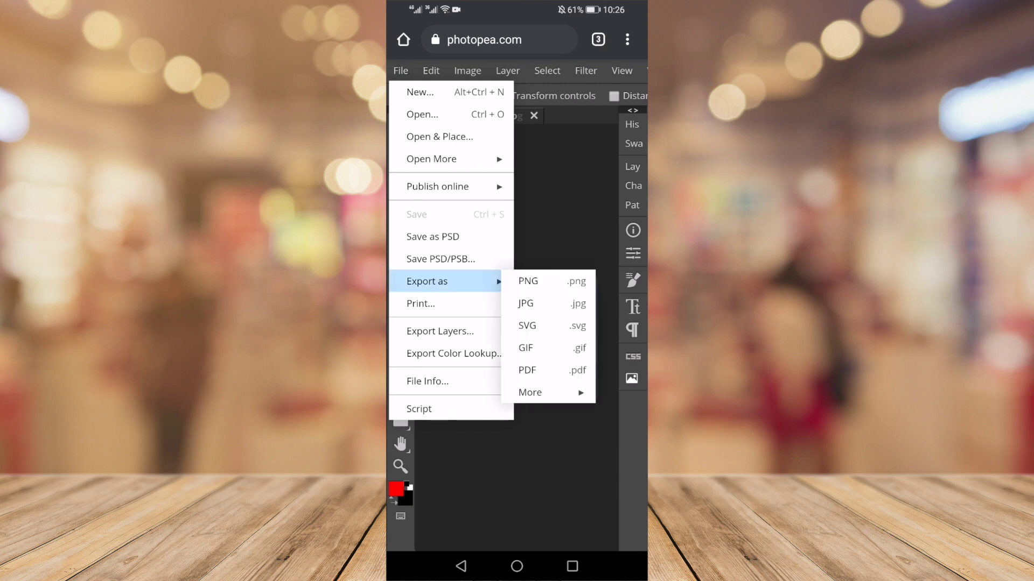
click(550, 281)
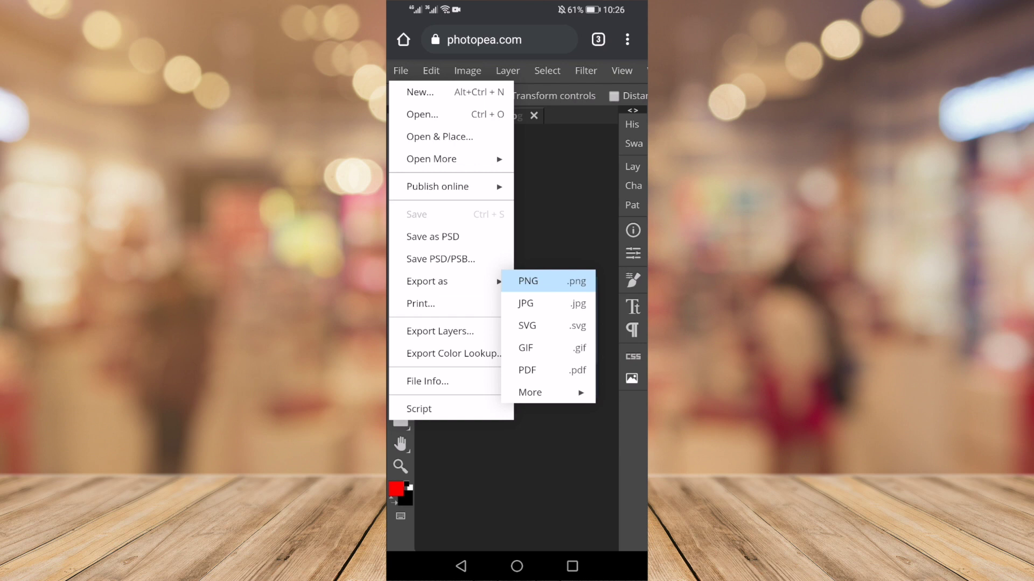
click(560, 283)
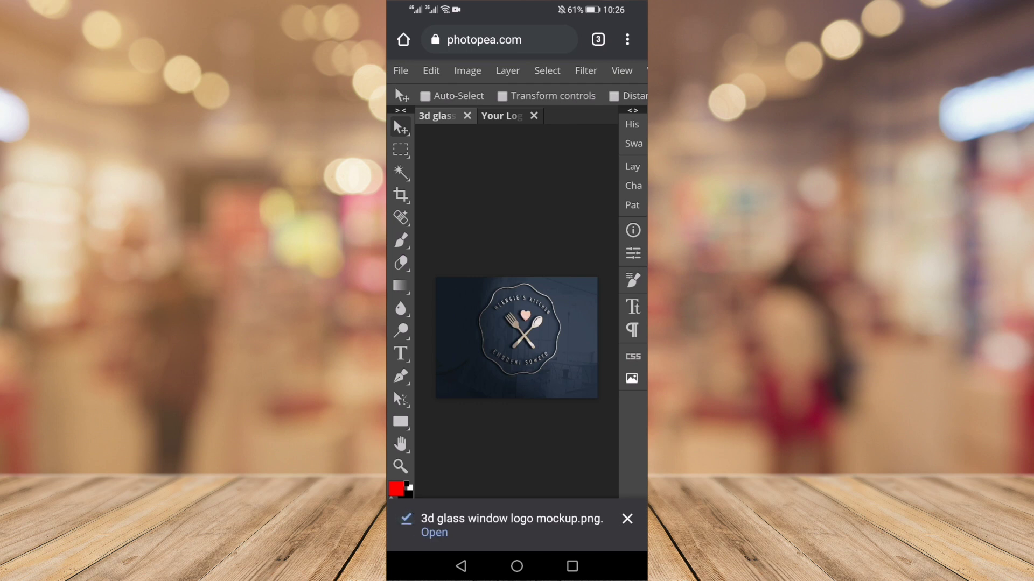
click(434, 532)
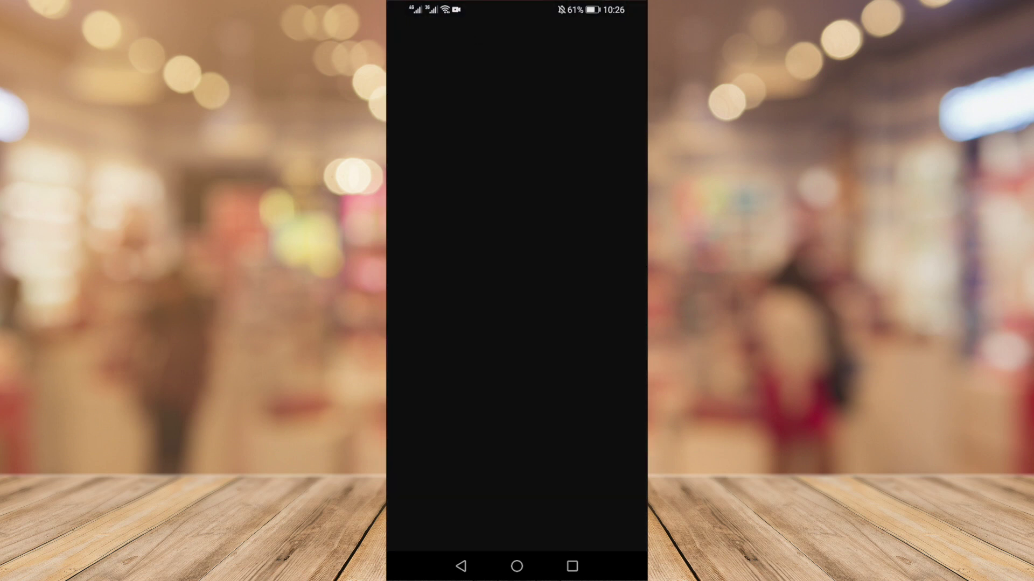